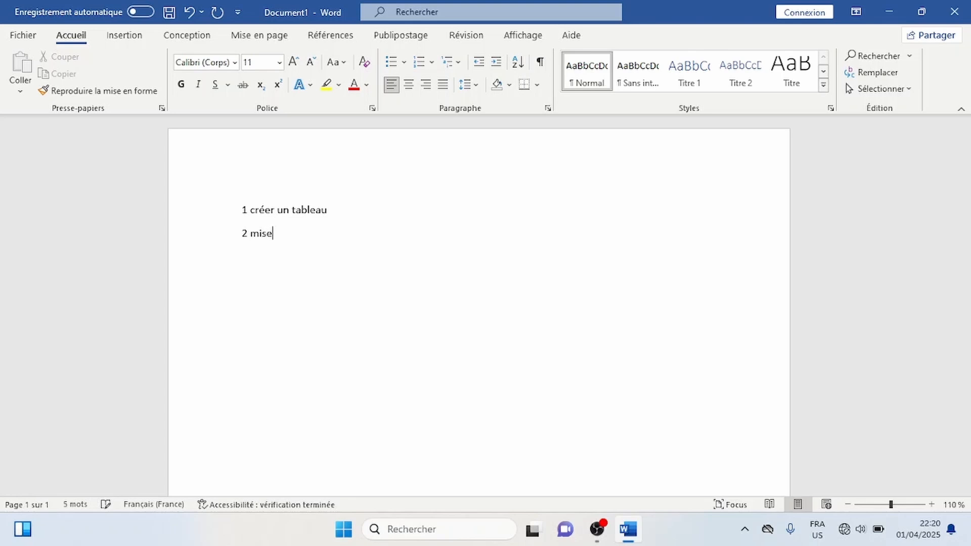
Complete the outline with the lines "2 mise en forme professionnelle" and "3 dessiner un tableau personnalise".
{"action": "type", "text": "en forme profession"}
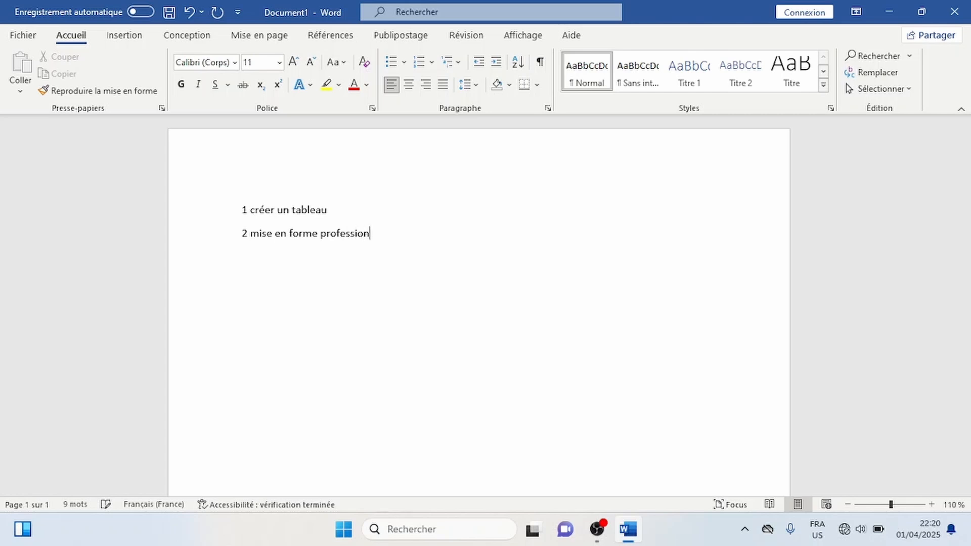
{"action": "type", "text": "nelle"}
{"action": "key", "text": "Return"}
{"action": "type", "text": "3 dess"}
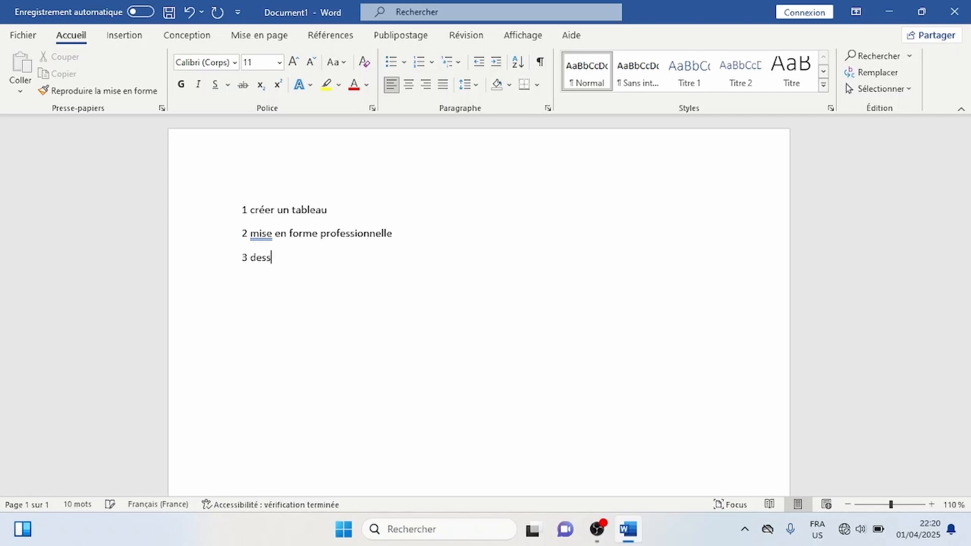
{"action": "type", "text": "iner un tableau personn"}
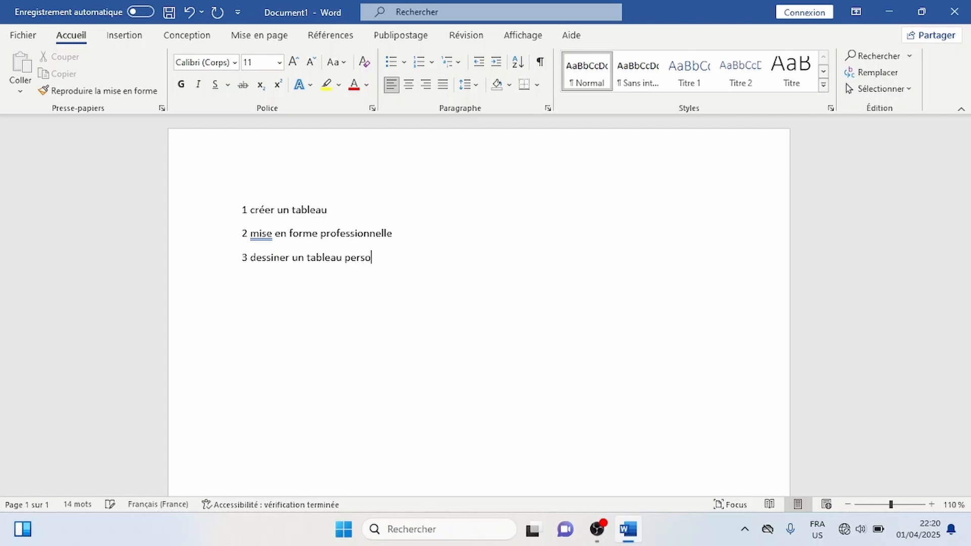
{"action": "type", "text": "aliser"}
{"action": "key", "text": "BackSpace"}
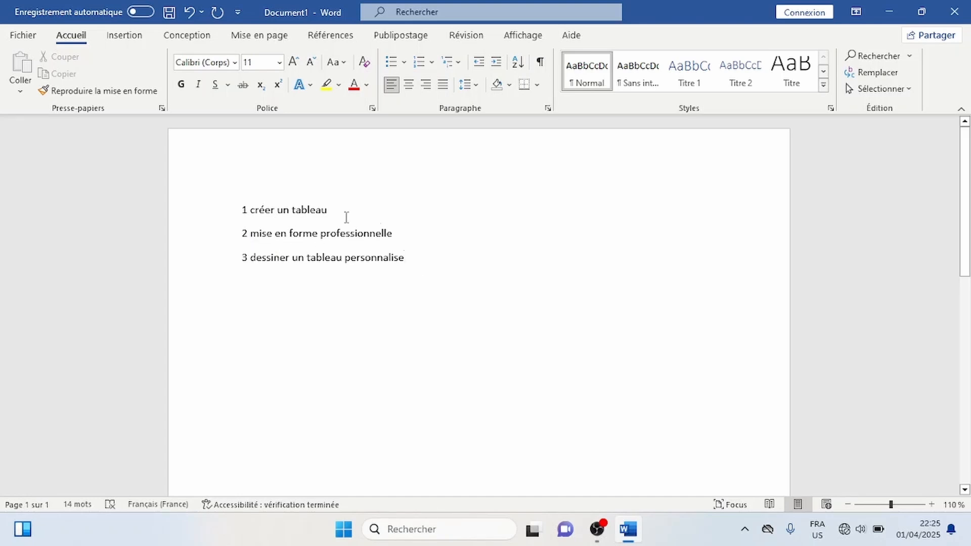
Format all three outline lines in bold at font size 16.
{"action": "left_click_drag", "start_coordinate": [408, 257], "coordinate": [226, 219]}
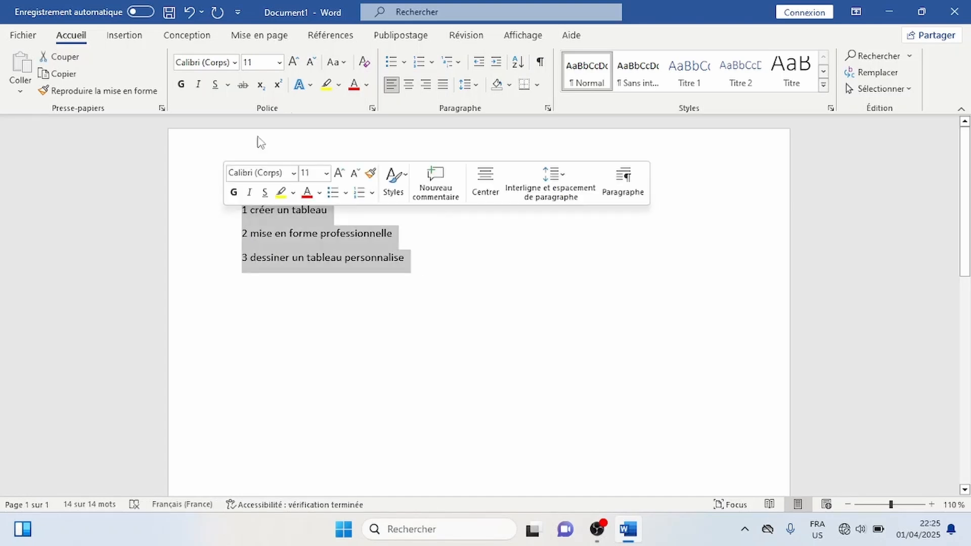
{"action": "left_click", "coordinate": [183, 85]}
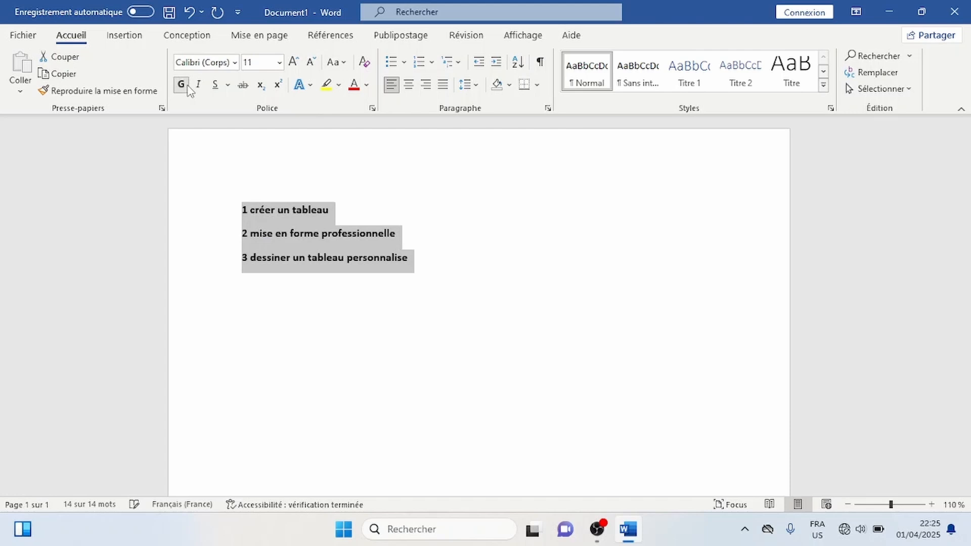
{"action": "double_click", "coordinate": [293, 61]}
{"action": "left_click", "coordinate": [293, 62]}
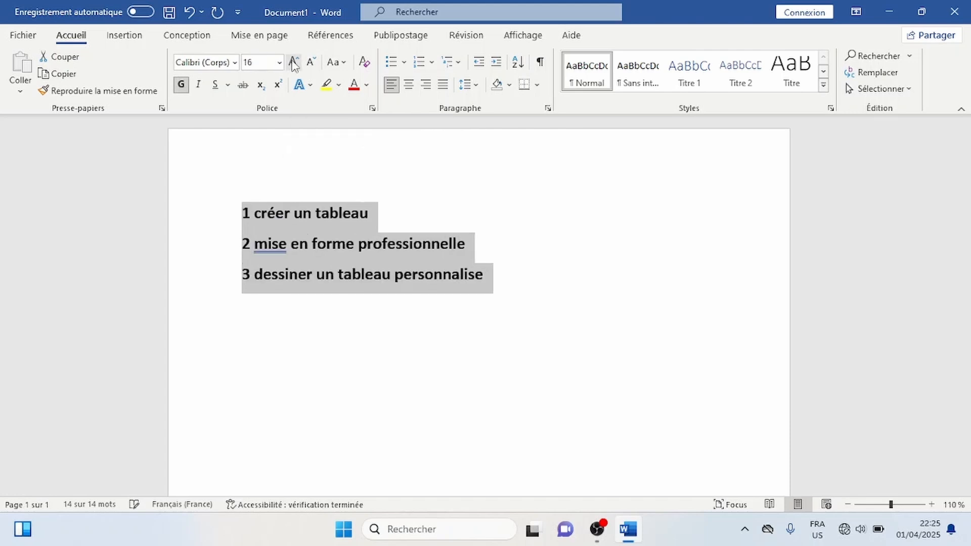
{"action": "left_click", "coordinate": [381, 242]}
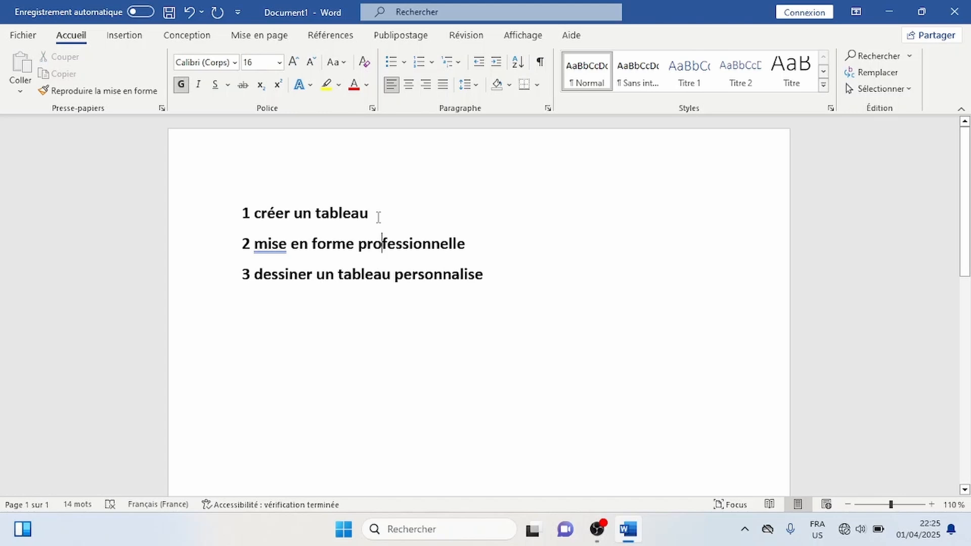
Extend the first outline line, after "1 créer un tableau", with ": méthodes (classique et avancée)".
{"action": "left_click_drag", "start_coordinate": [378, 217], "coordinate": [245, 218]}
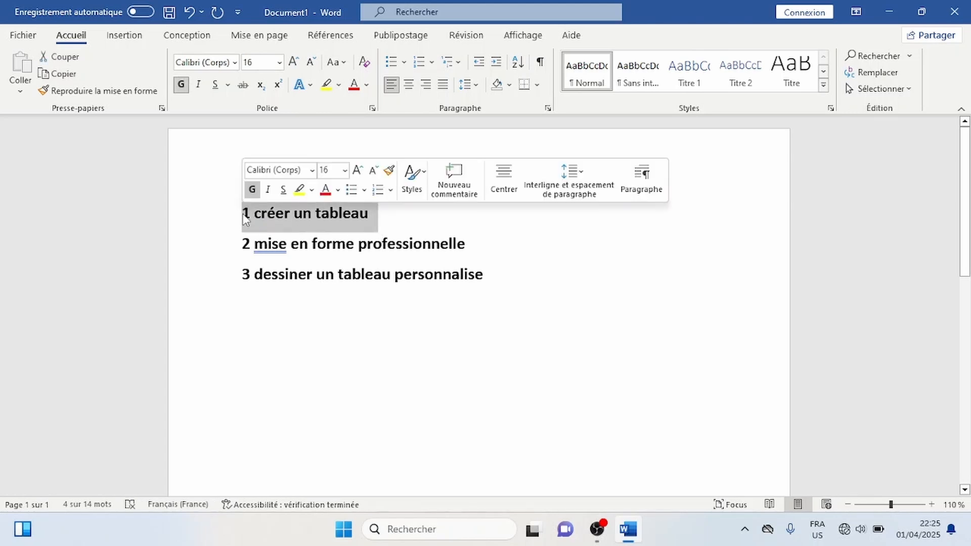
{"action": "left_click", "coordinate": [381, 219]}
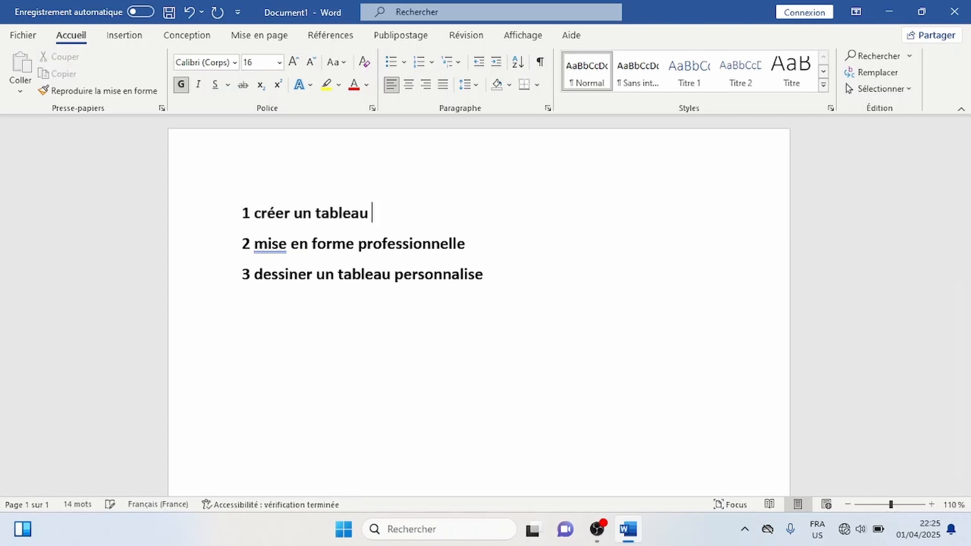
{"action": "type", "text": ": m"}
{"action": "type", "text": "etodes"}
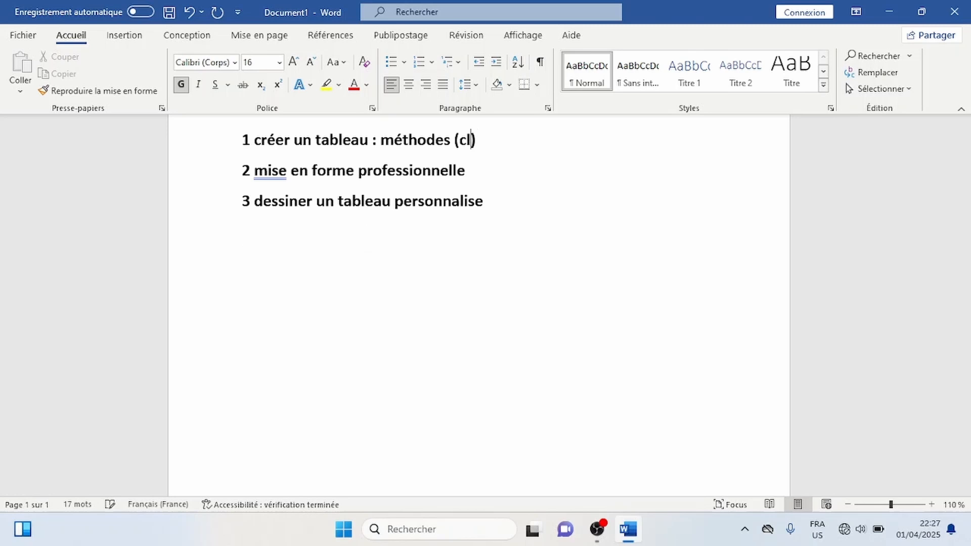
{"action": "type", "text": "assique et avan"}
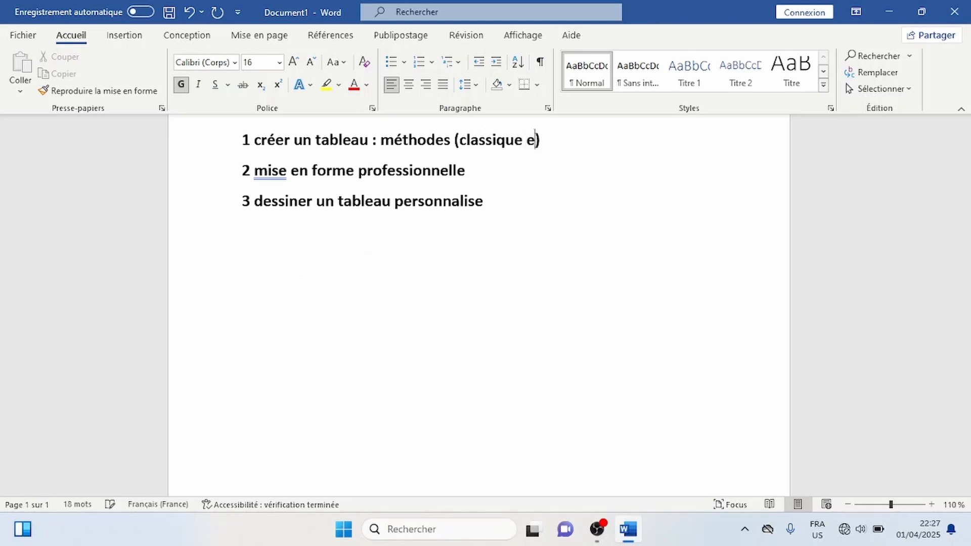
{"action": "type", "text": "cée"}
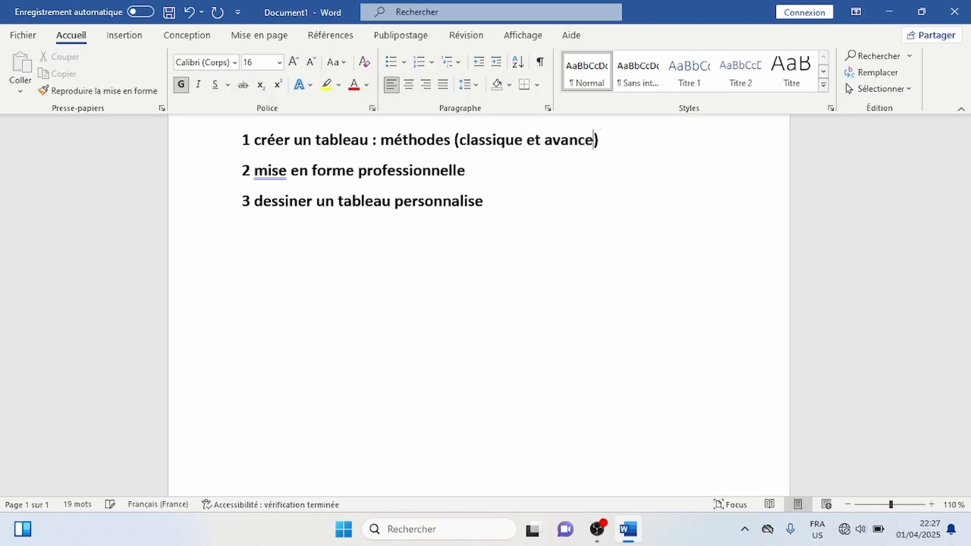
Add a dash list item "Classique" under the first outline line, followed by an empty line without a bullet.
{"action": "key", "text": "Return"}
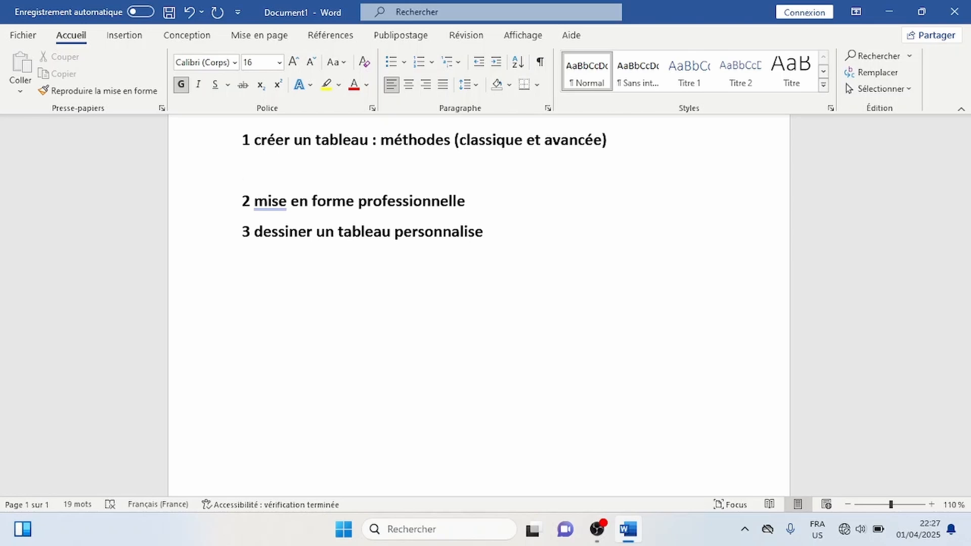
{"action": "type", "text": "- "}
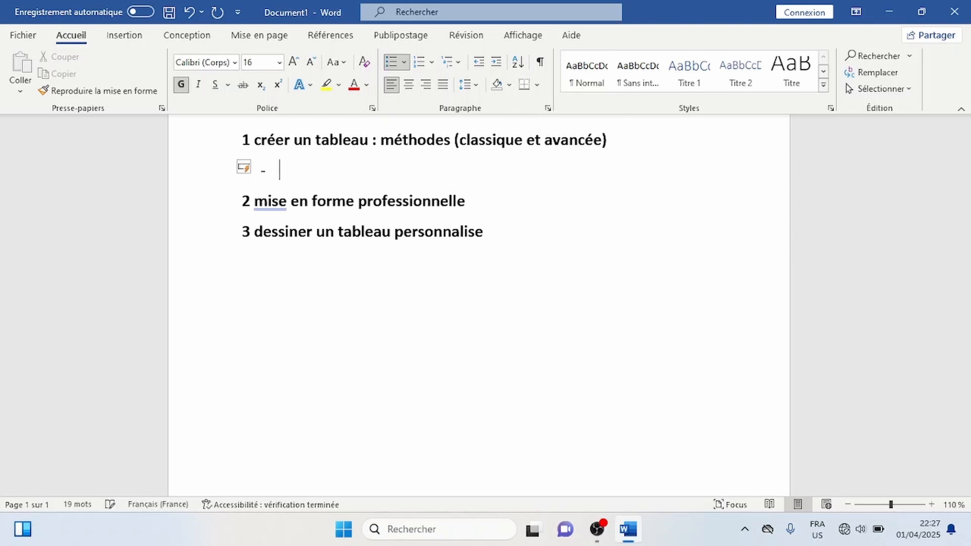
{"action": "type", "text": "classique"}
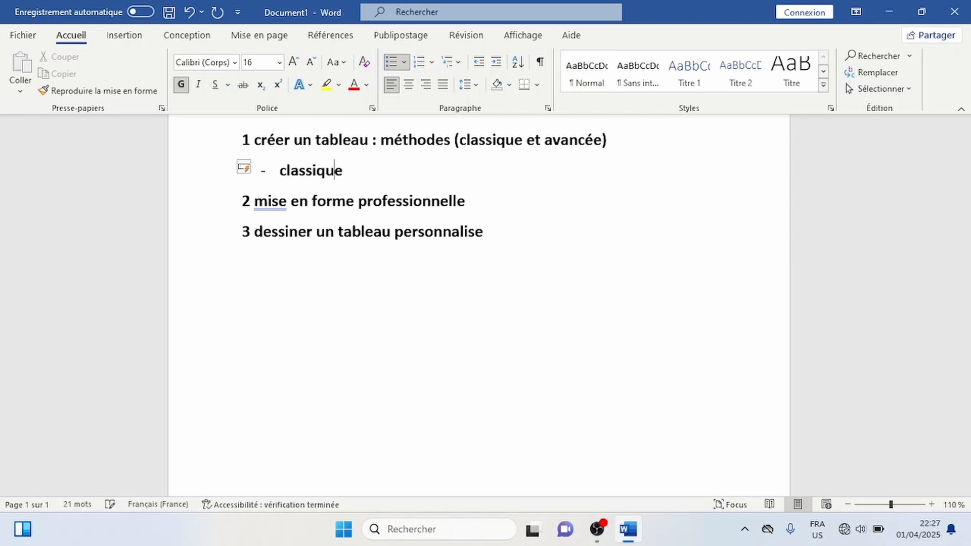
{"action": "key", "text": "Return"}
{"action": "key", "text": "BackSpace"}
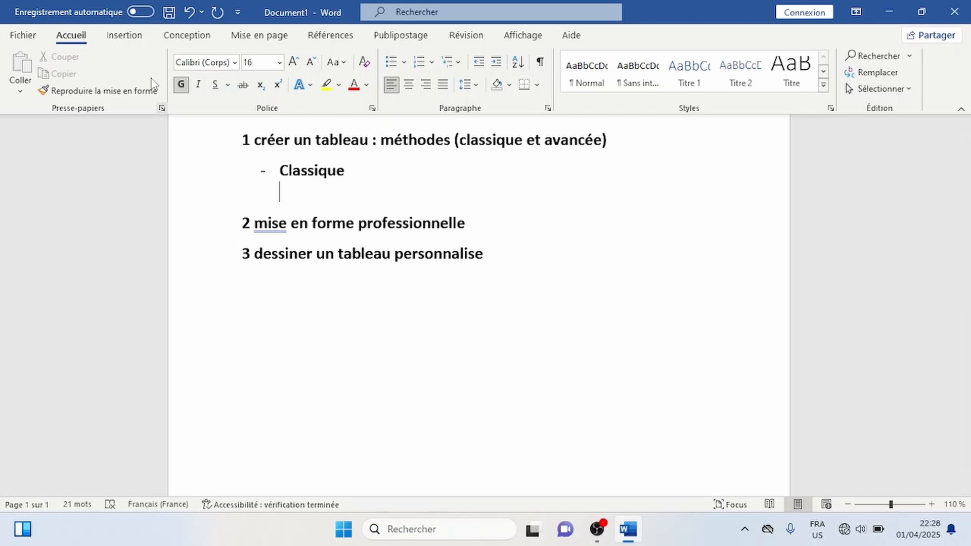
Insert a table of 5 columns and 6 rows under the "Classique" item using the size grid.
{"action": "left_click", "coordinate": [124, 36]}
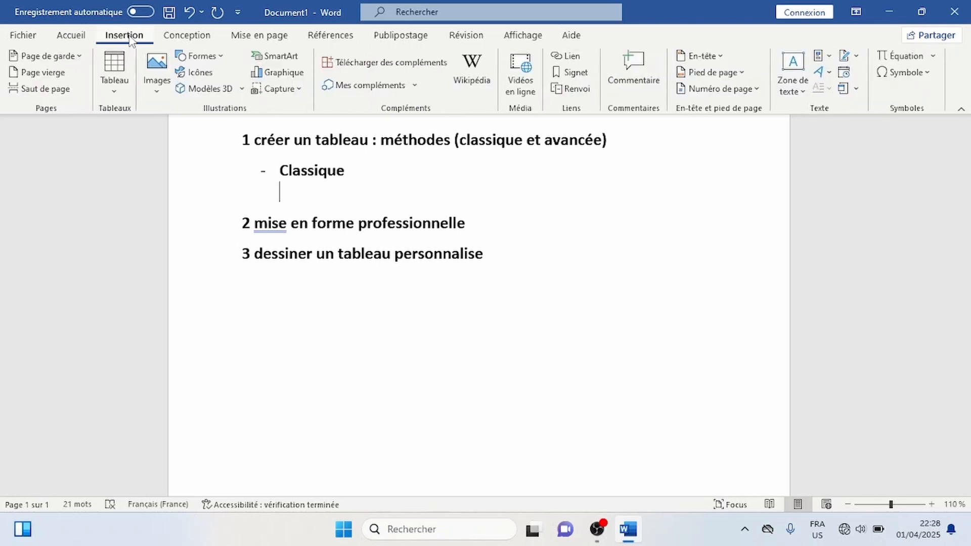
{"action": "left_click", "coordinate": [121, 74]}
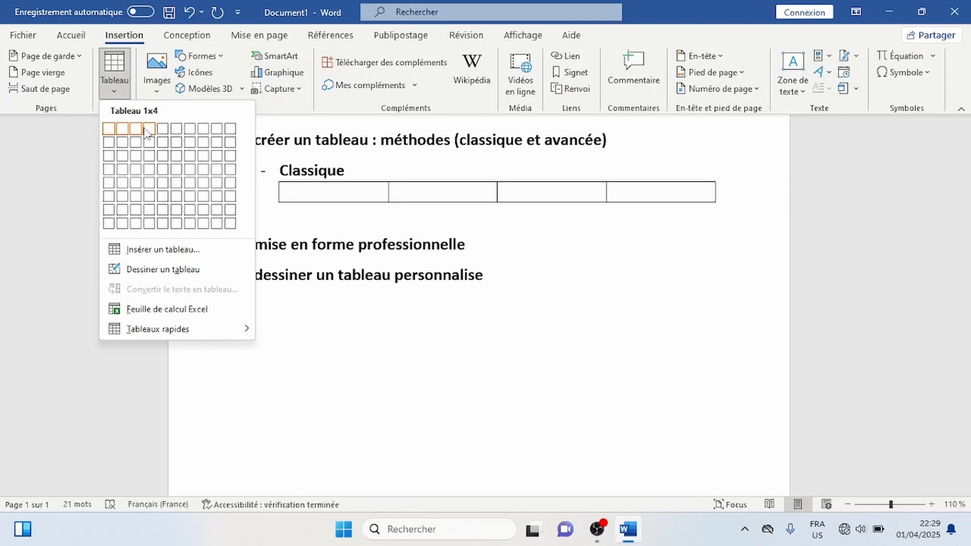
{"action": "left_click", "coordinate": [163, 197]}
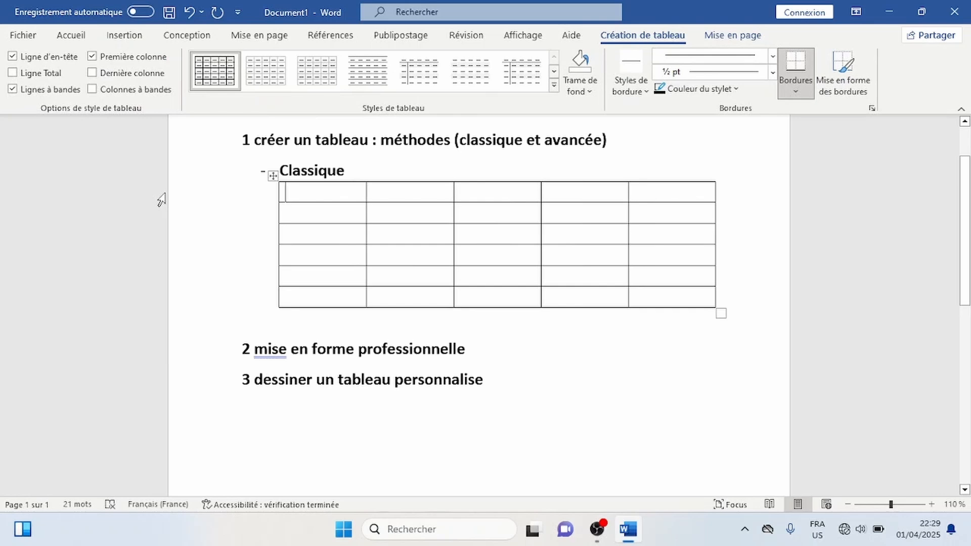
Add a dash list item "Avancée" below the table, followed by an empty line.
{"action": "left_click", "coordinate": [357, 328]}
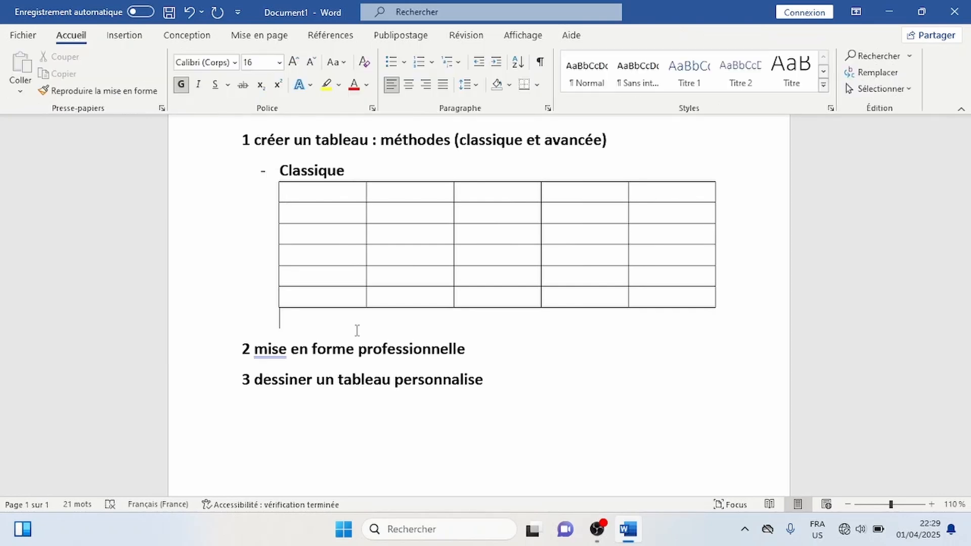
{"action": "key", "text": "Return"}
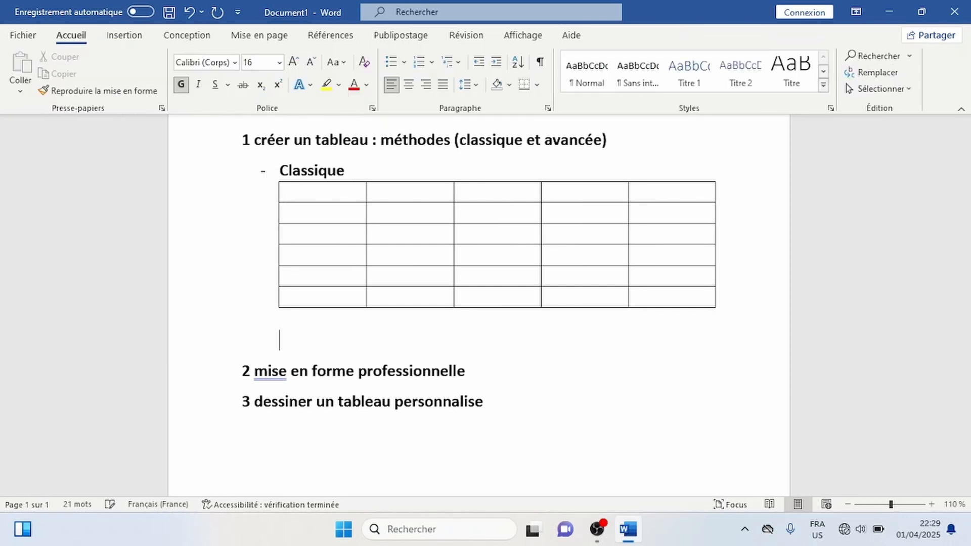
{"action": "type", "text": "- "}
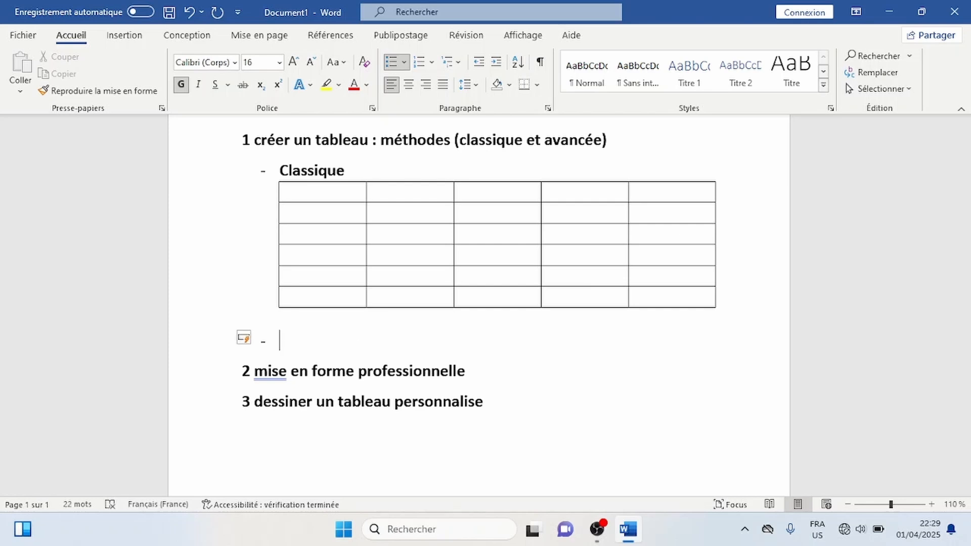
{"action": "type", "text": "Avancee"}
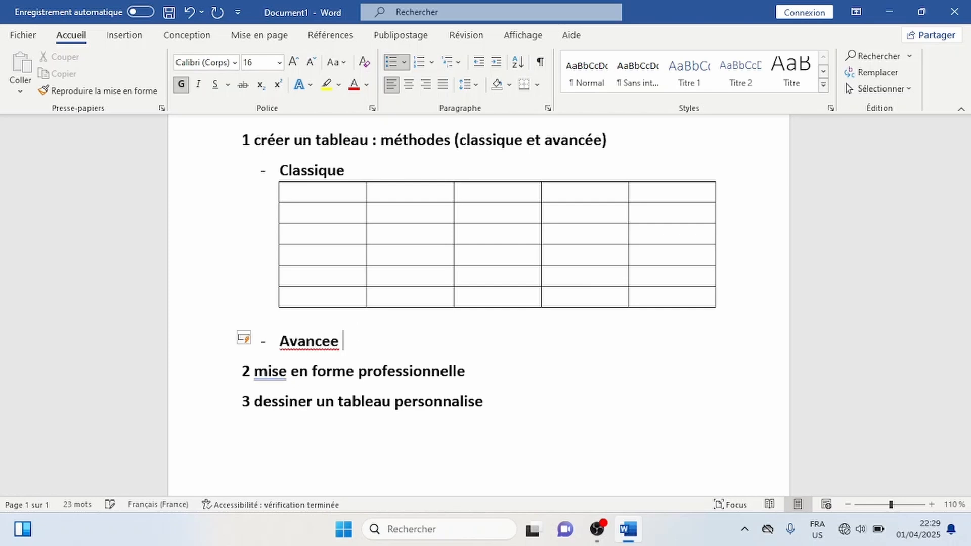
{"action": "key", "text": "Return"}
Insert a table with 10 columns and 8 rows under the "Avancée" item by specifying its dimensions.
{"action": "left_click", "coordinate": [126, 40]}
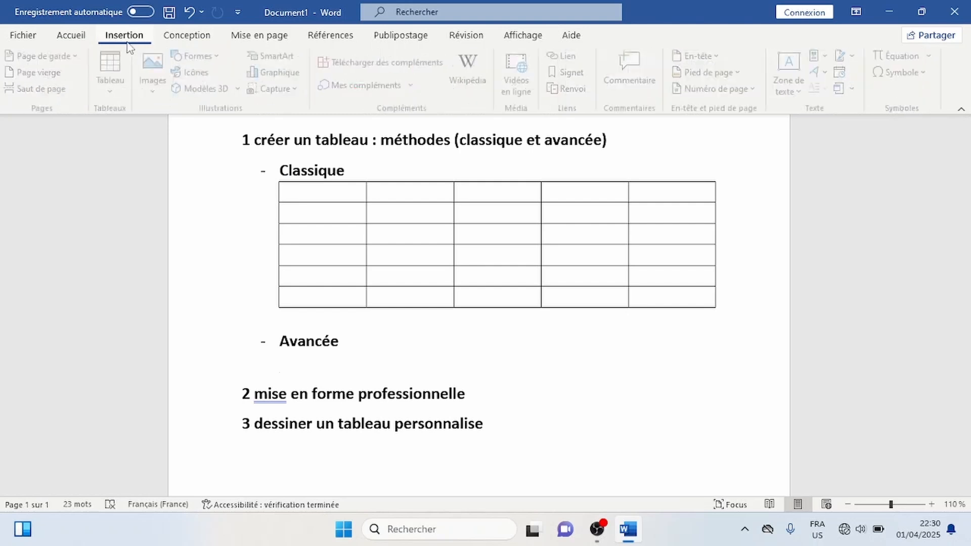
{"action": "left_click", "coordinate": [113, 75]}
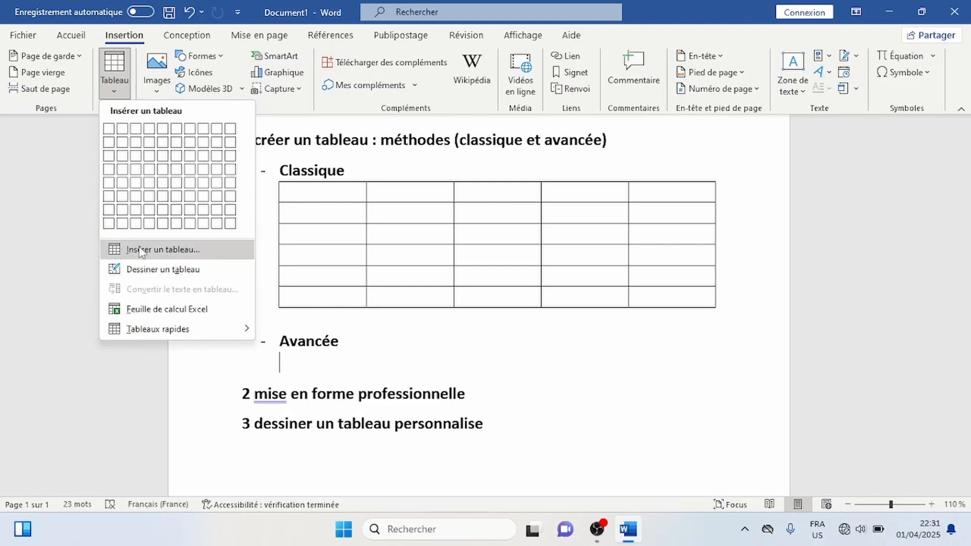
{"action": "left_click", "coordinate": [158, 253]}
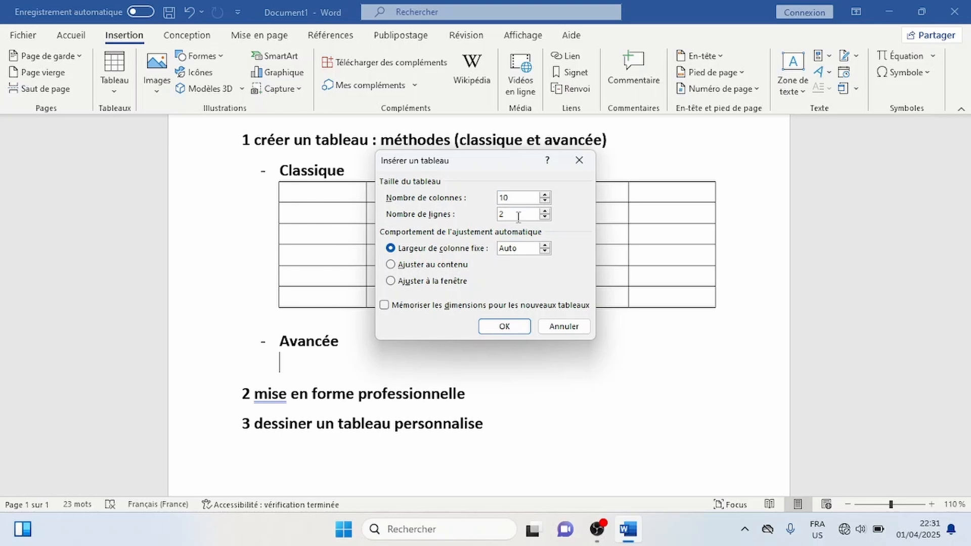
{"action": "key", "text": "Tab"}
{"action": "type", "text": "8"}
{"action": "left_click", "coordinate": [526, 328]}
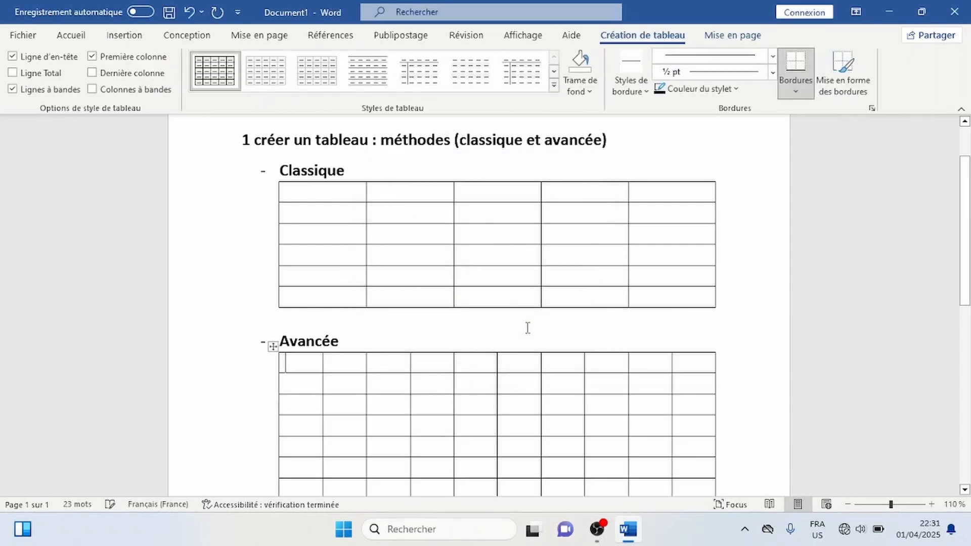
Add a dash list item "Convertir du texte en tableau" below the "Avancée" table, followed by an empty line without a bullet.
{"action": "scroll", "coordinate": [527, 327], "scroll_direction": "down", "scroll_amount": 3}
{"action": "scroll", "coordinate": [528, 327], "scroll_direction": "down", "scroll_amount": 1}
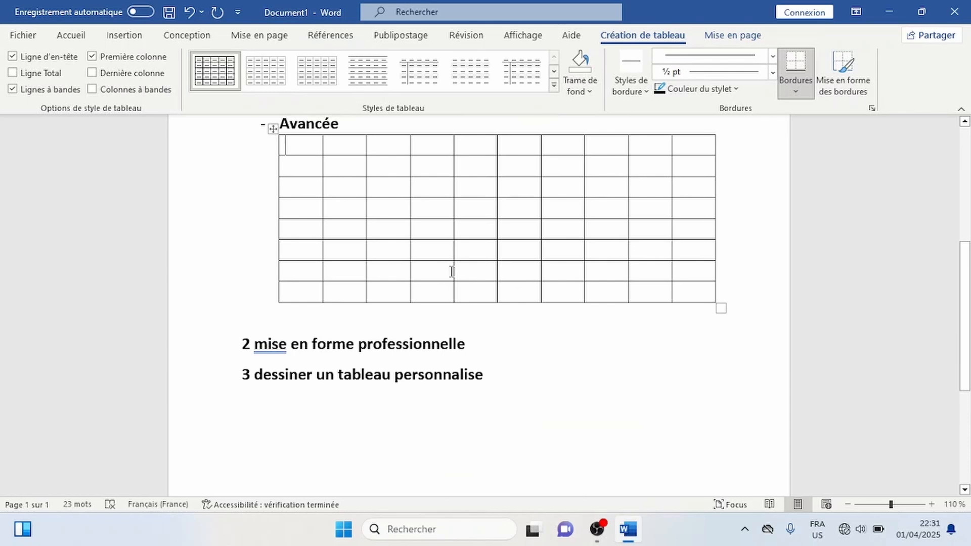
{"action": "scroll", "coordinate": [372, 195], "scroll_direction": "up", "scroll_amount": 5}
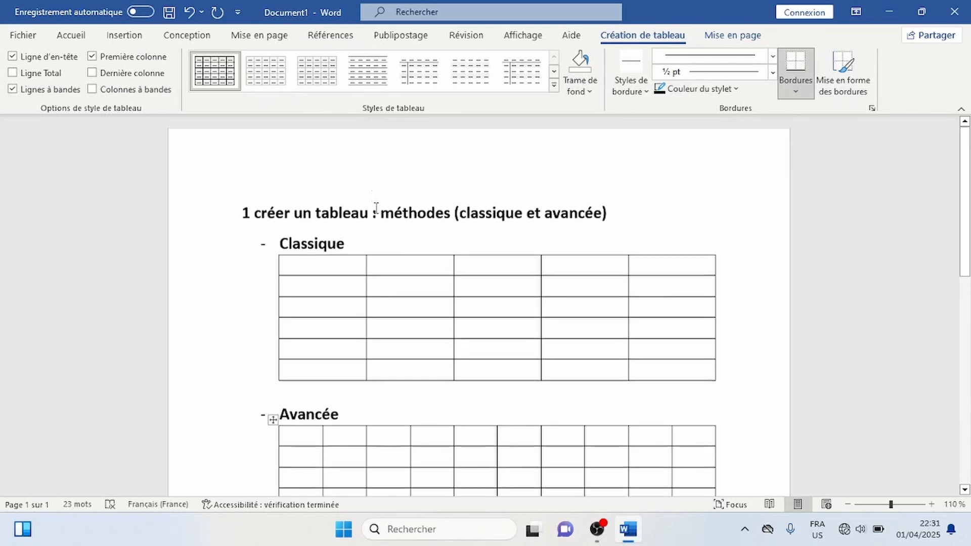
{"action": "scroll", "coordinate": [392, 293], "scroll_direction": "down", "scroll_amount": 4}
{"action": "left_click", "coordinate": [310, 368]}
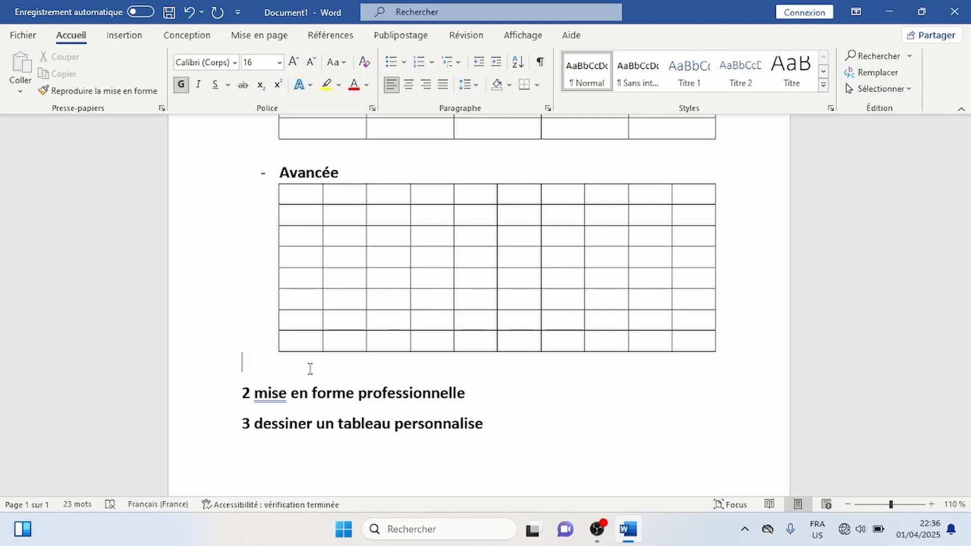
{"action": "key", "text": "Return"}
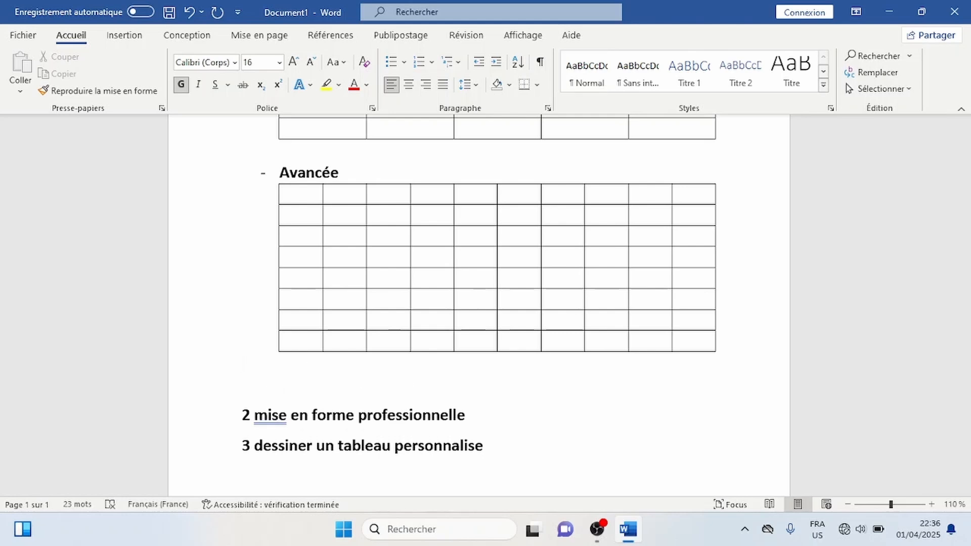
{"action": "type", "text": "- "}
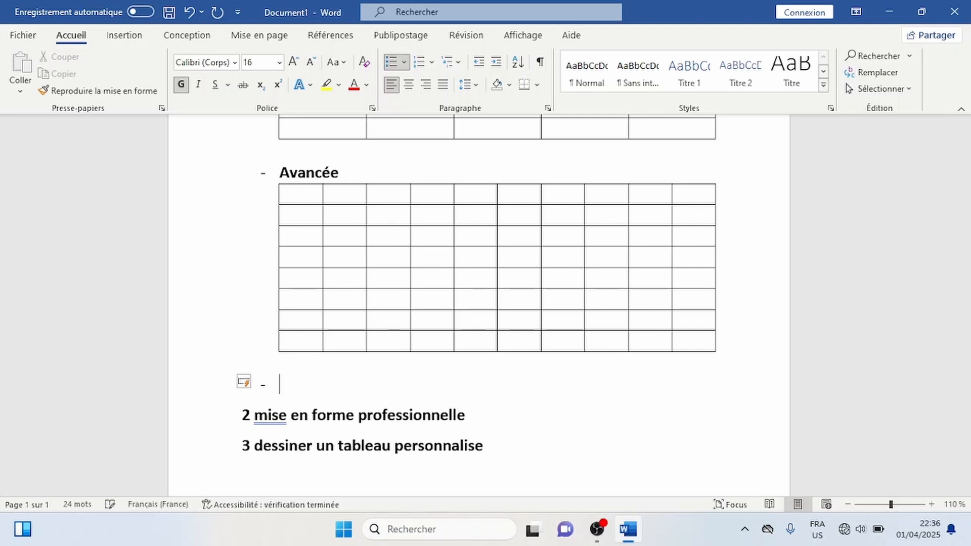
{"action": "type", "text": "Convertir "}
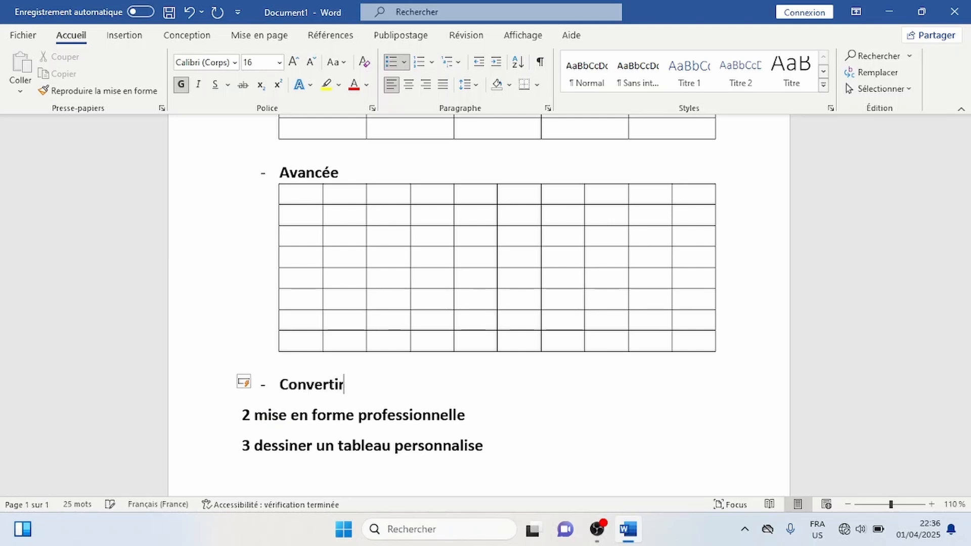
{"action": "type", "text": "du texye"}
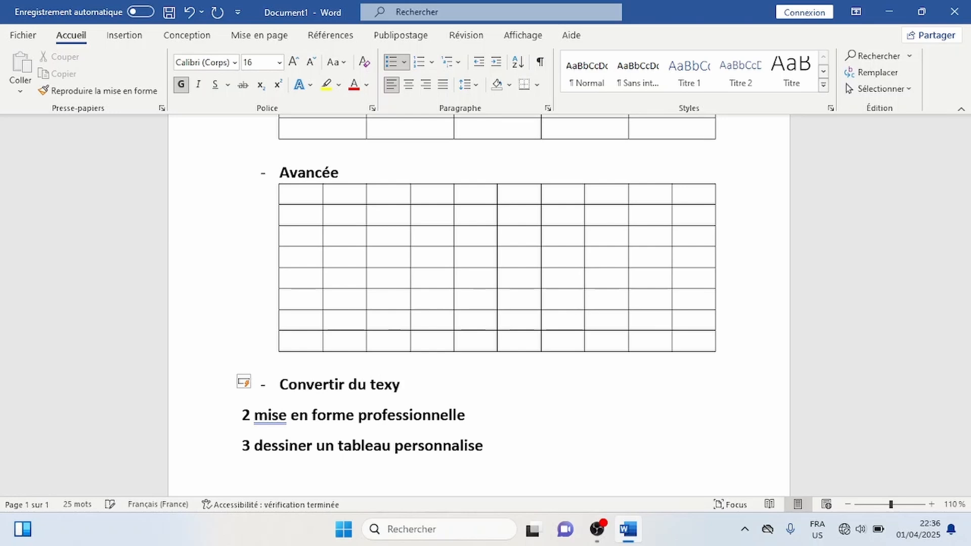
{"action": "key", "text": "BackSpace"}
{"action": "key", "text": "BackSpace"}
{"action": "type", "text": "te en tableau"}
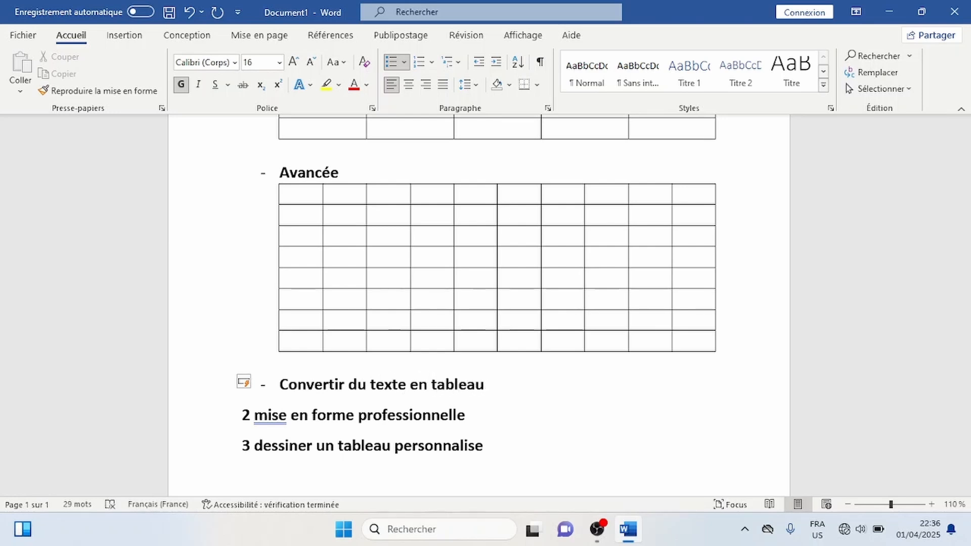
{"action": "key", "text": "Return"}
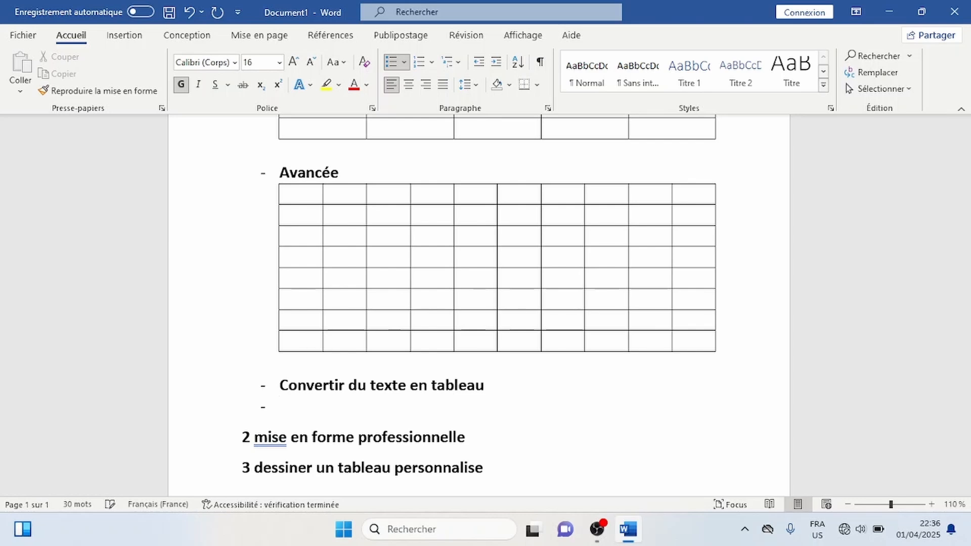
{"action": "key", "text": "BackSpace"}
{"action": "key", "text": "BackSpace"}
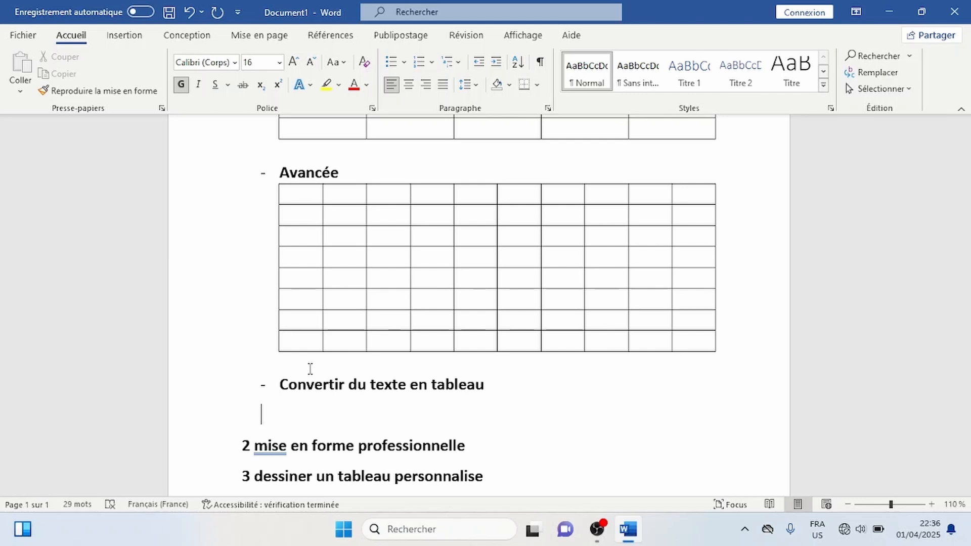
Write the lines "Salut a tous." and "Bienvenue sur DymoDigital." as separate paragraphs under the text conversion item.
{"action": "type", "text": "Salut a tous"}
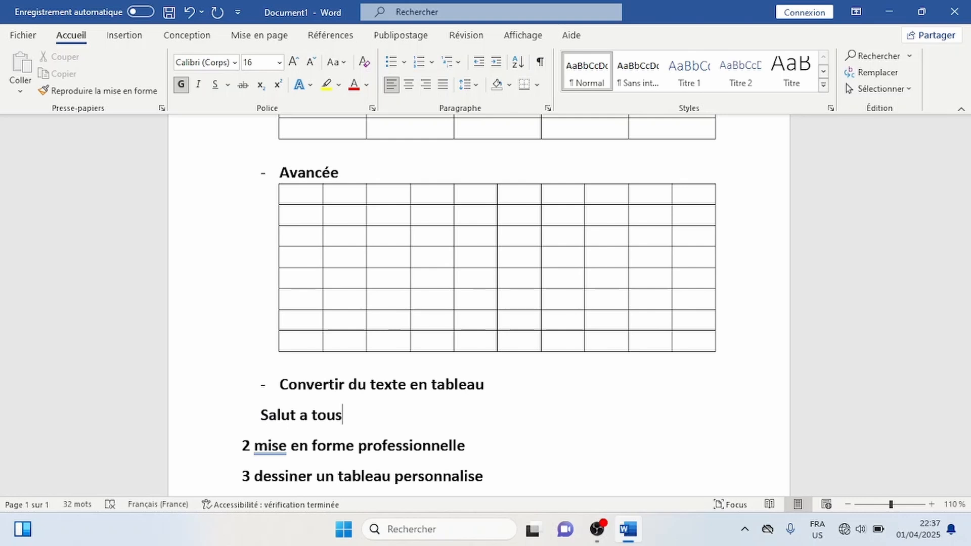
{"action": "type", "text": " ."}
{"action": "key", "text": "BackSpace"}
{"action": "key", "text": "BackSpace"}
{"action": "type", "text": "."}
{"action": "key", "text": "Return"}
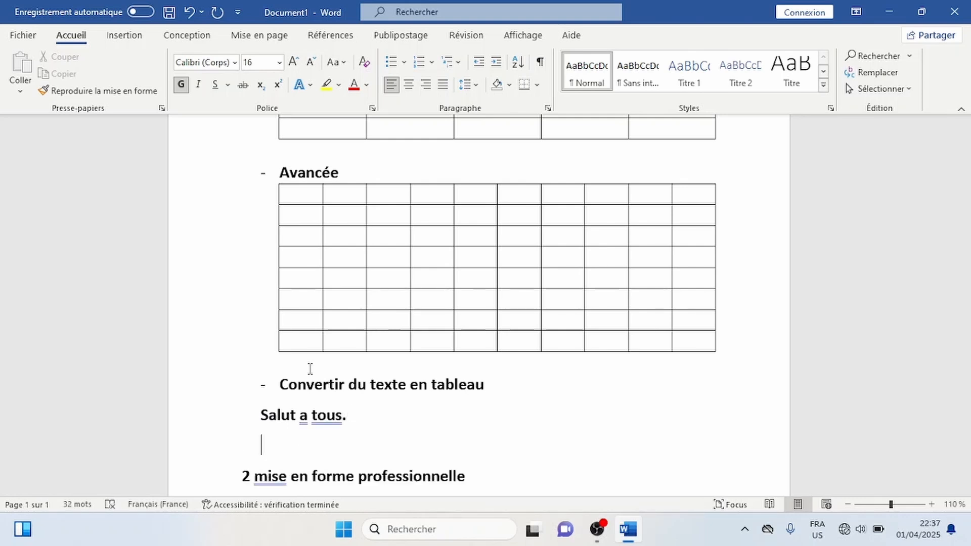
{"action": "type", "text": "Bienvenue sur "}
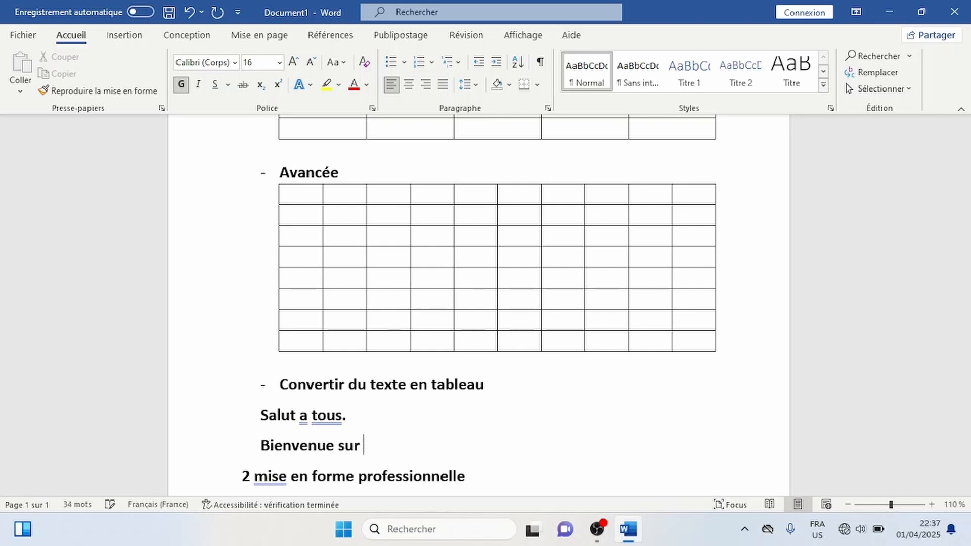
{"action": "type", "text": "DymoDigital"}
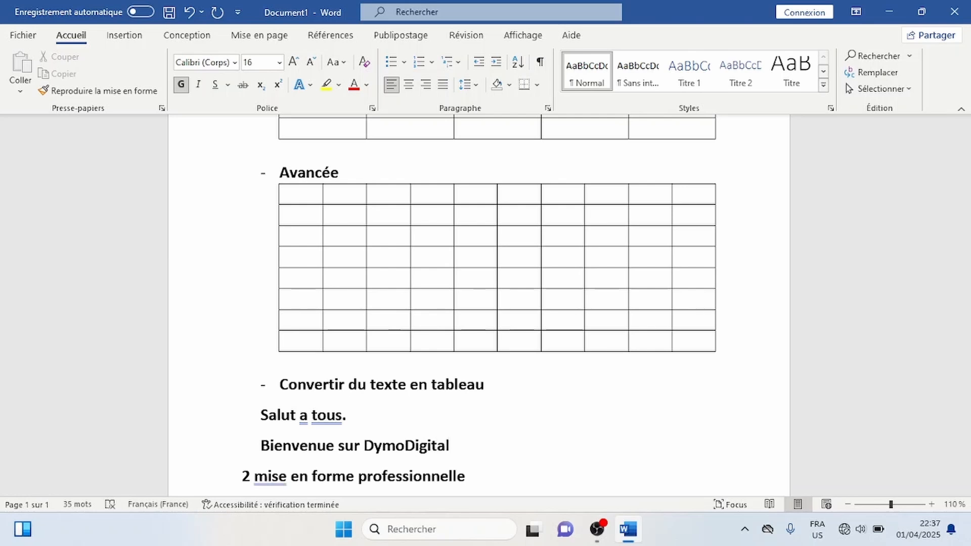
{"action": "type", "text": "."}
{"action": "key", "text": "Return"}
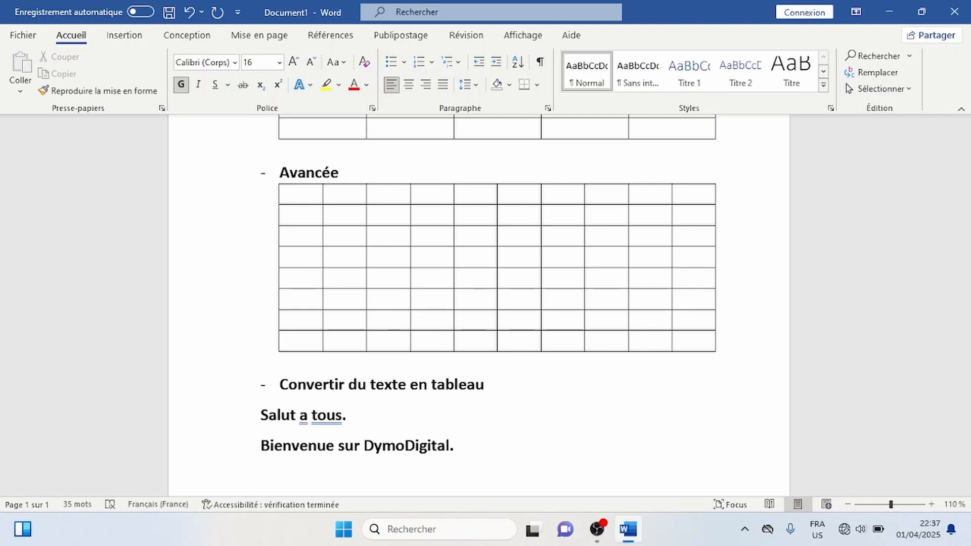
Add a third line "N'oubliez pas de vous abonnes" below the welcome line, followed by an empty line.
{"action": "type", "text": "N'"}
{"action": "type", "text": "oublier"}
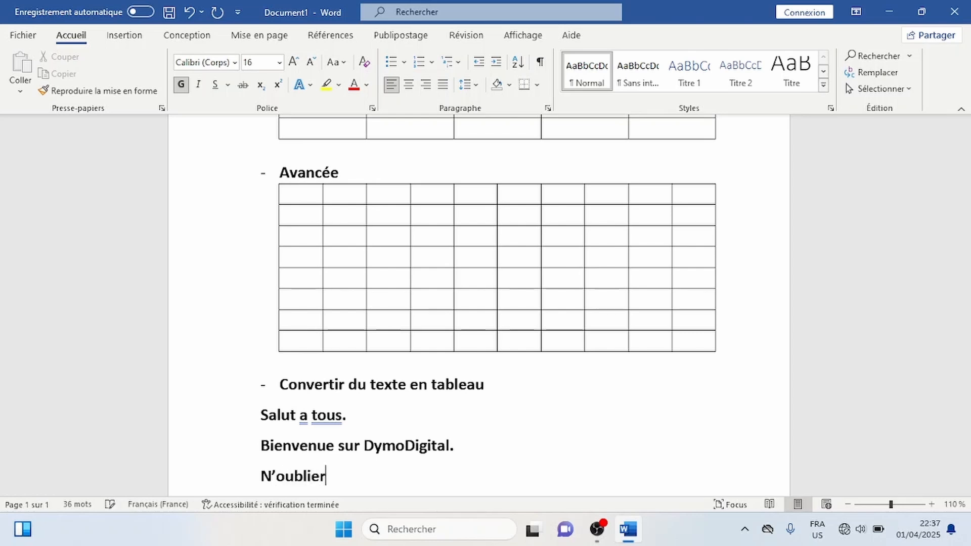
{"action": "key", "text": "BackSpace"}
{"action": "type", "text": "z pas de vo"}
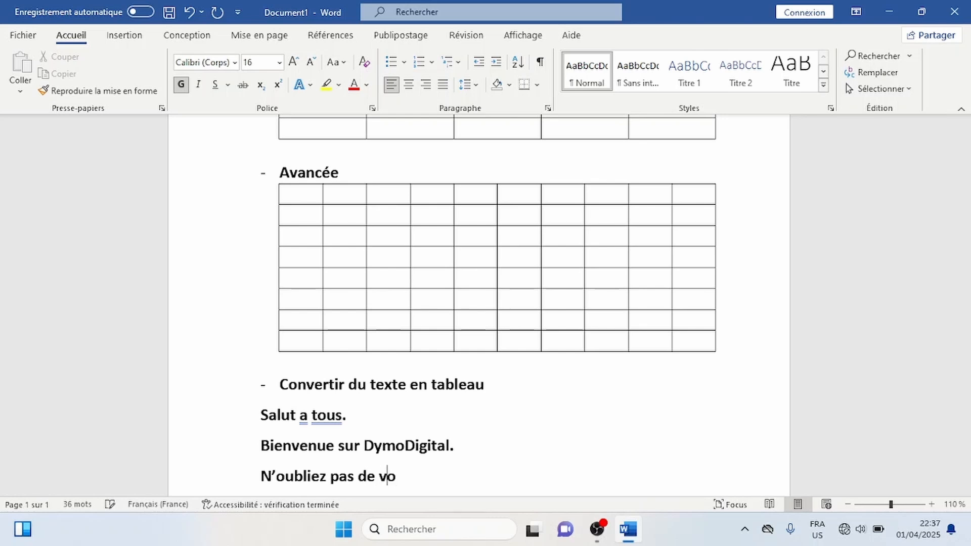
{"action": "type", "text": "us abonnes"}
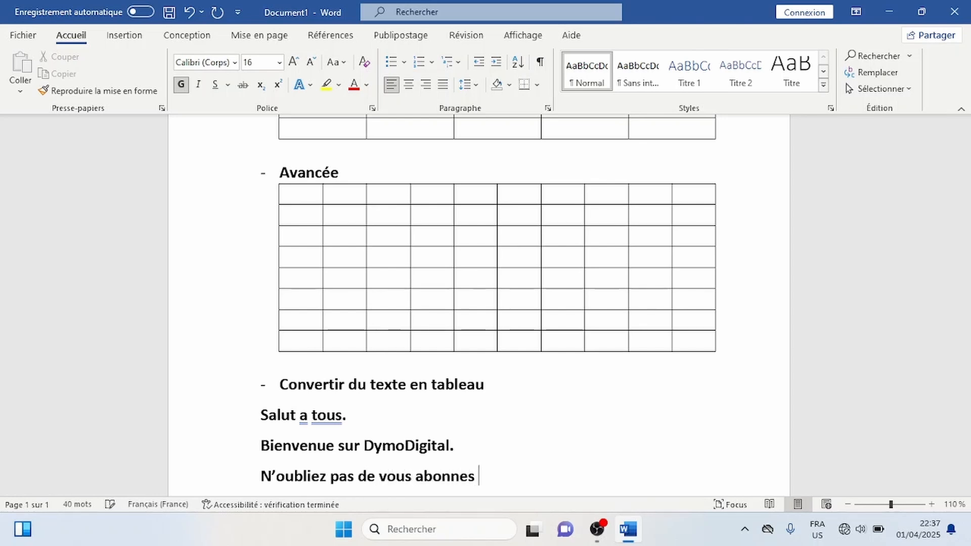
{"action": "scroll", "coordinate": [485, 303], "scroll_direction": "down", "scroll_amount": 3}
{"action": "key", "text": "Return"}
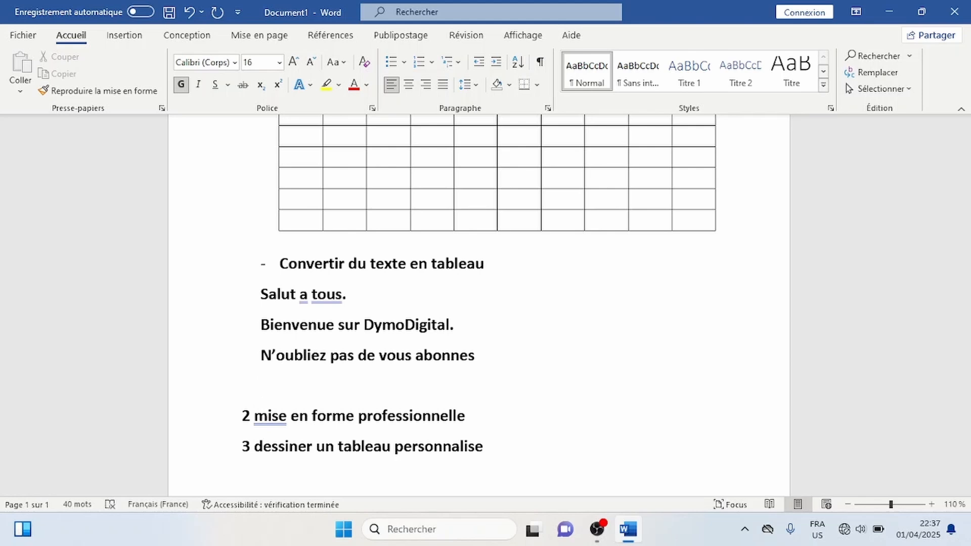
Convert the three sample lines into a one-column table, separating the text at paragraph marks.
{"action": "left_click_drag", "start_coordinate": [261, 292], "coordinate": [467, 372]}
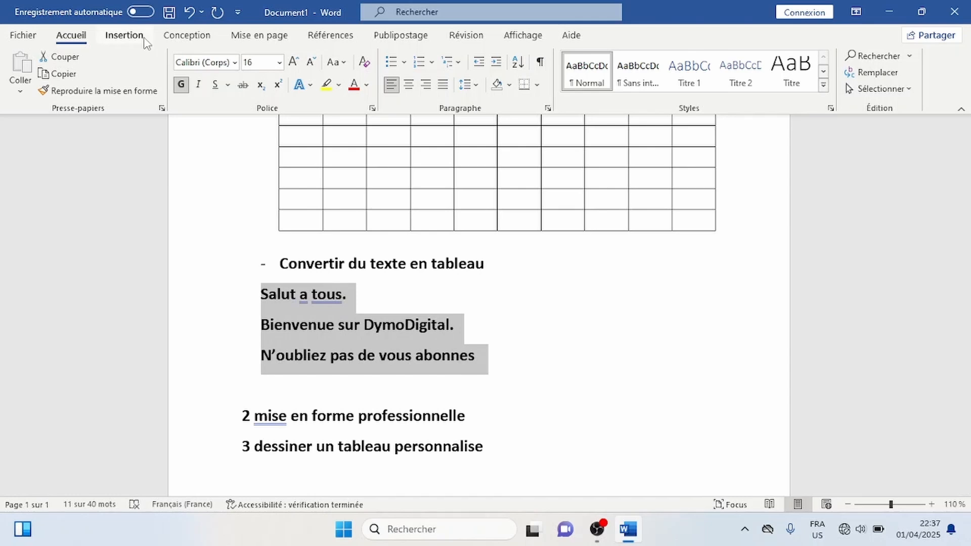
{"action": "left_click", "coordinate": [125, 36]}
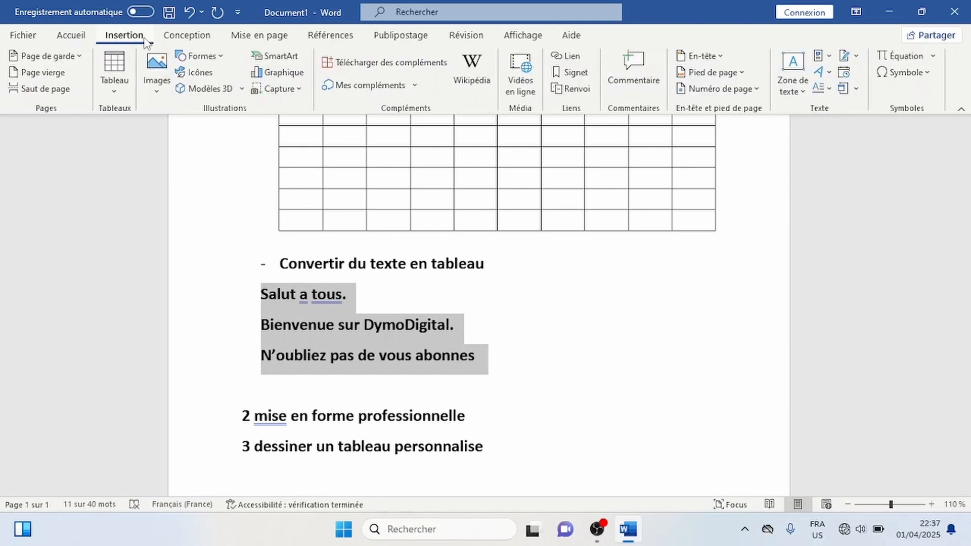
{"action": "left_click", "coordinate": [112, 68]}
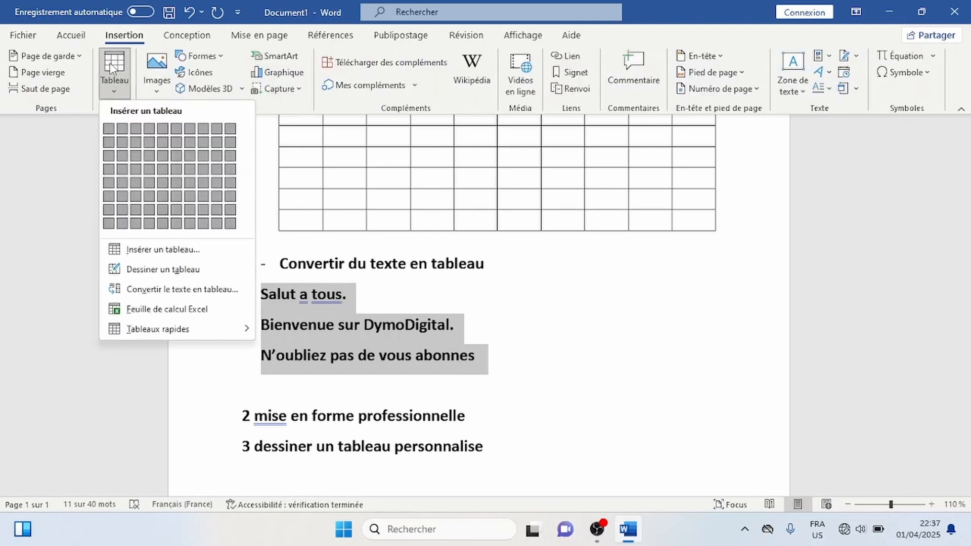
{"action": "left_click", "coordinate": [188, 290]}
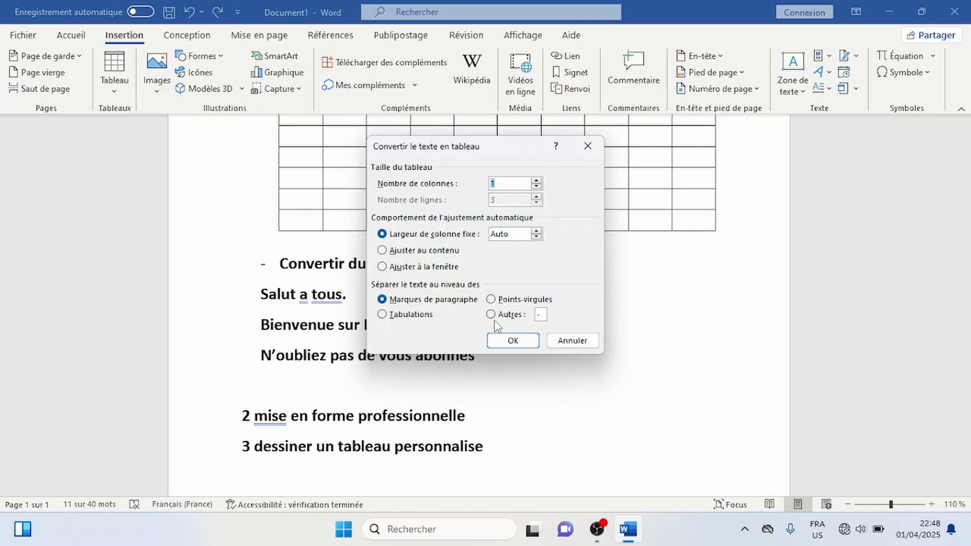
{"action": "left_click", "coordinate": [539, 316]}
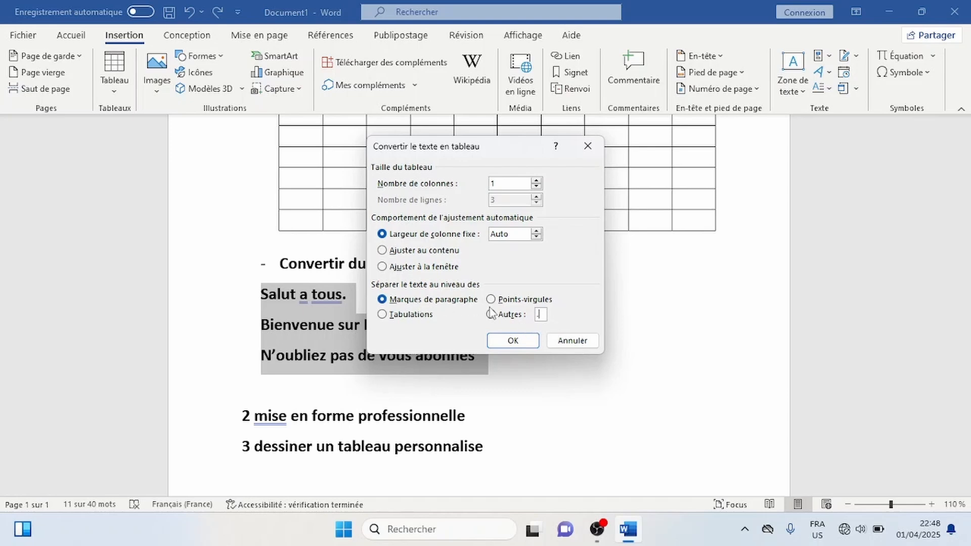
{"action": "left_click", "coordinate": [502, 341]}
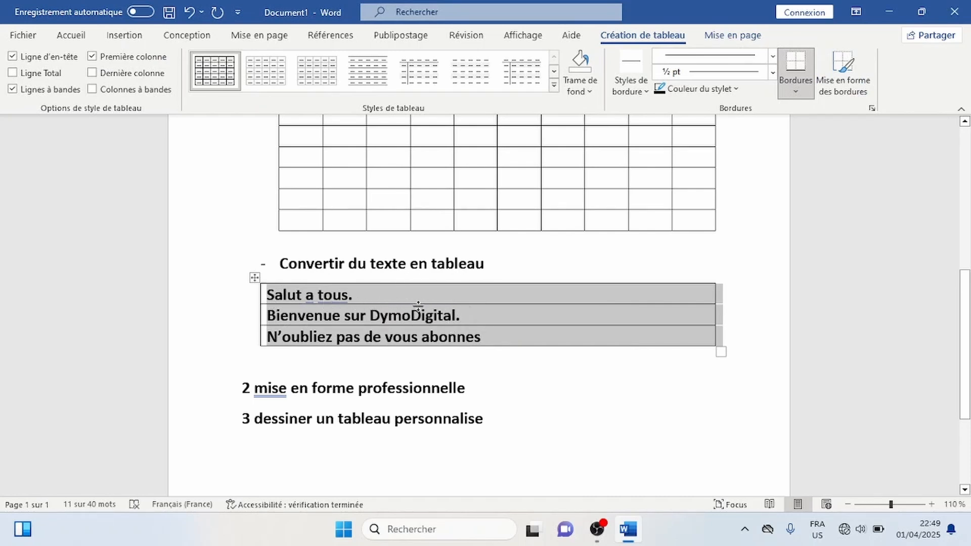
Insert a table of 6 columns and 4 rows on a new line under "2 mise en forme professionnelle".
{"action": "key", "text": "Down"}
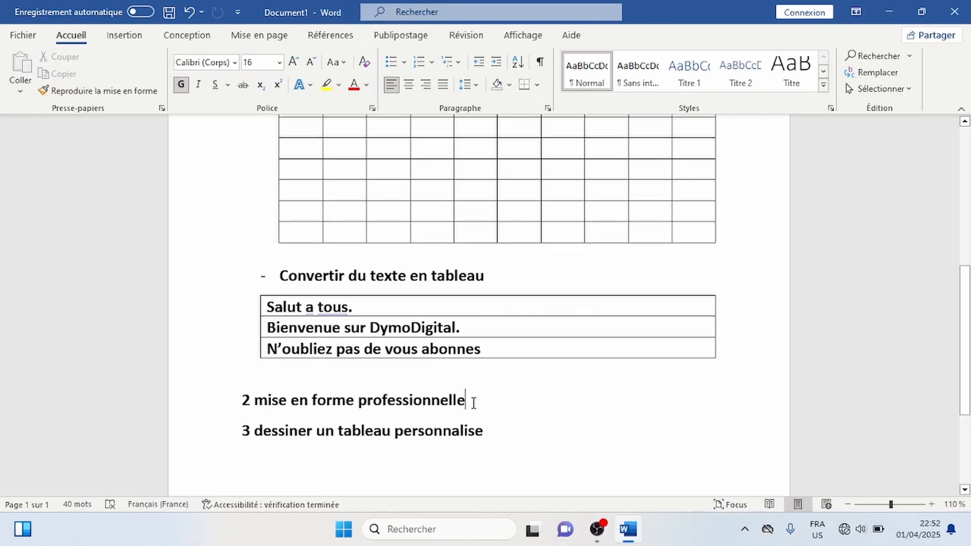
{"action": "left_click_drag", "start_coordinate": [473, 403], "coordinate": [205, 399]}
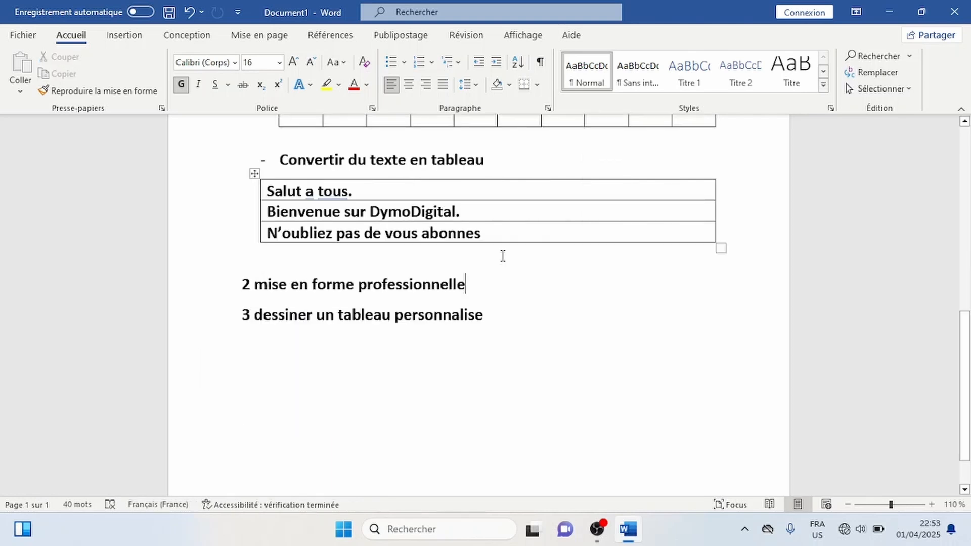
{"action": "key", "text": "Return"}
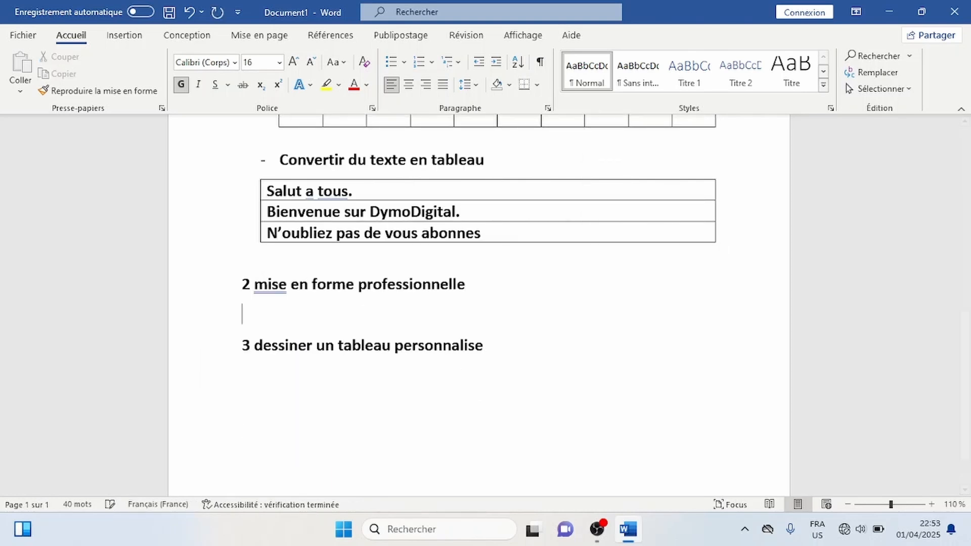
{"action": "left_click", "coordinate": [124, 35]}
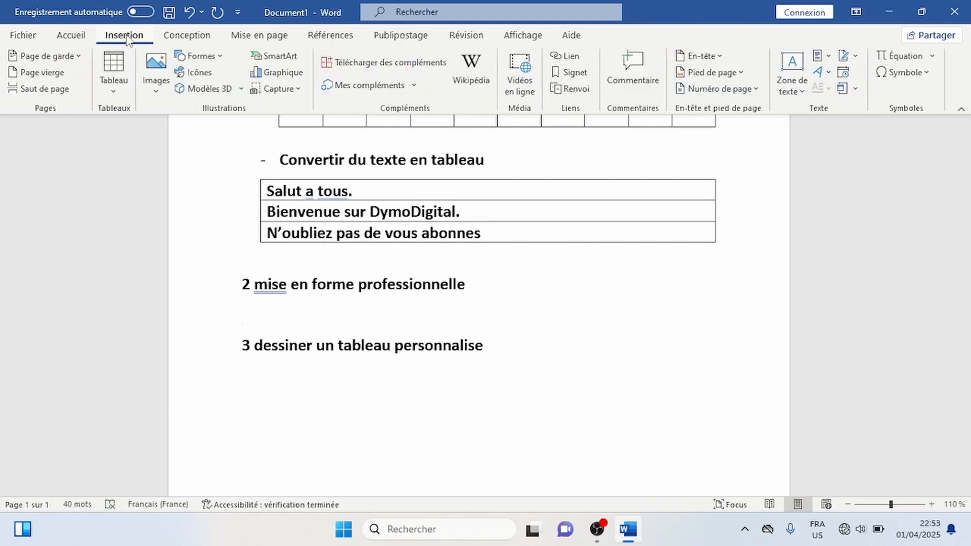
{"action": "left_click", "coordinate": [116, 62]}
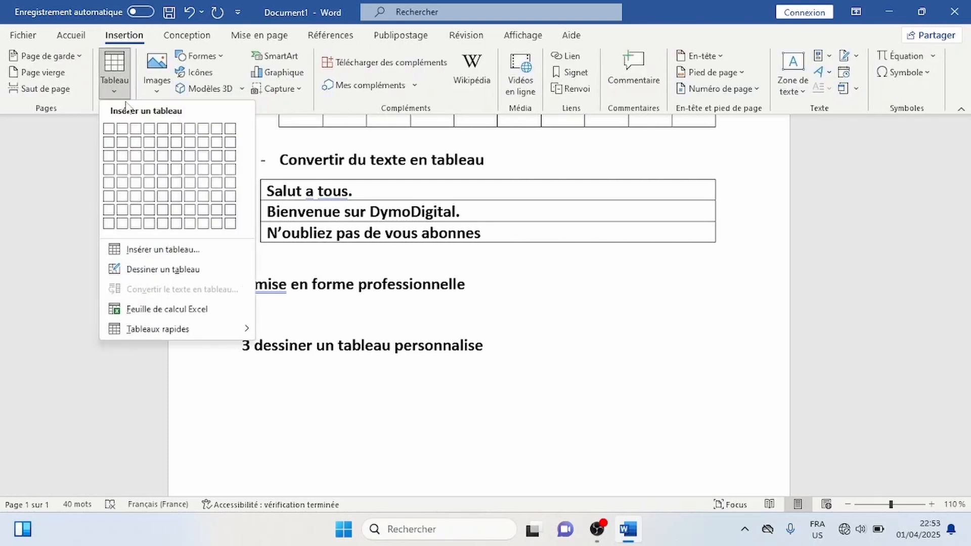
{"action": "left_click", "coordinate": [182, 173]}
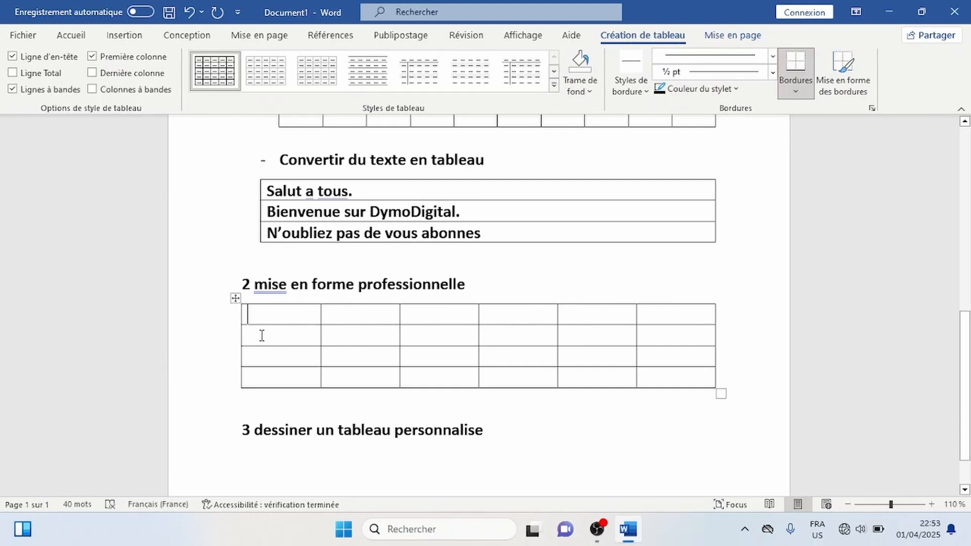
{"action": "left_click", "coordinate": [548, 464]}
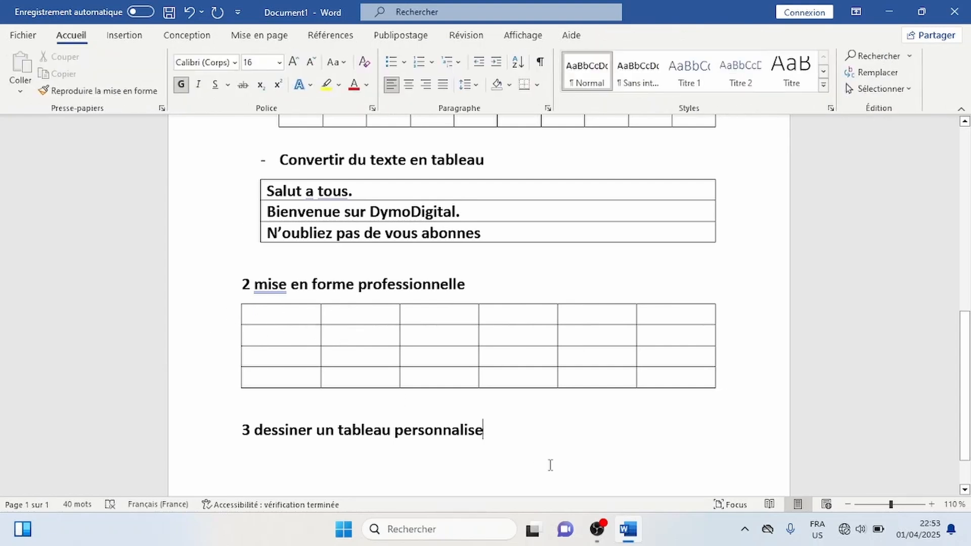
Apply the dark blue grid table style with solid blue header row and first column to the table in section 2.
{"action": "left_click", "coordinate": [275, 332]}
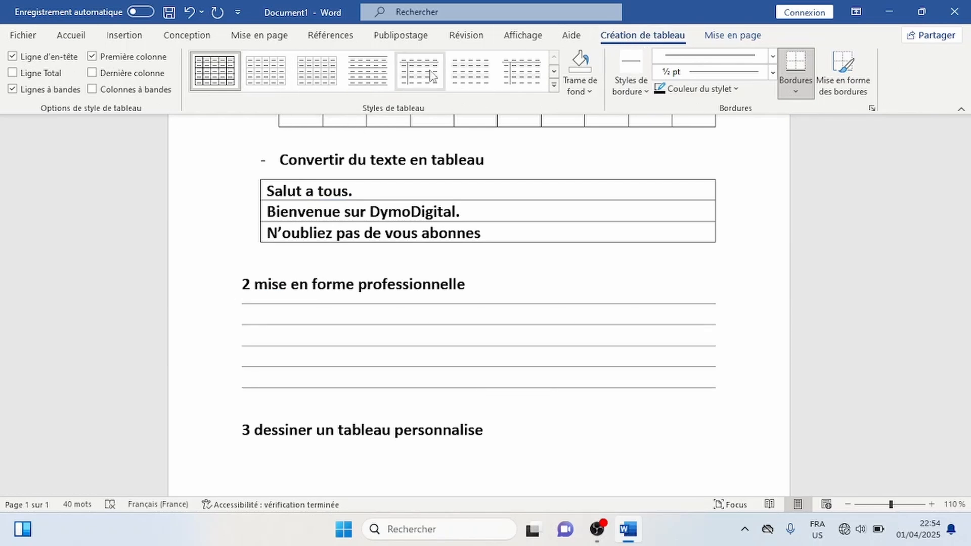
{"action": "left_click", "coordinate": [554, 85]}
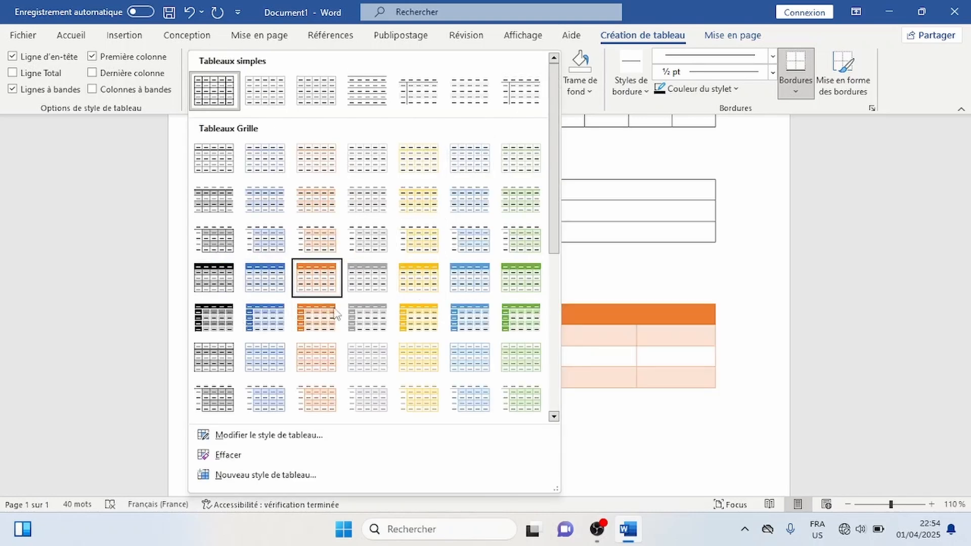
{"action": "left_click", "coordinate": [270, 328]}
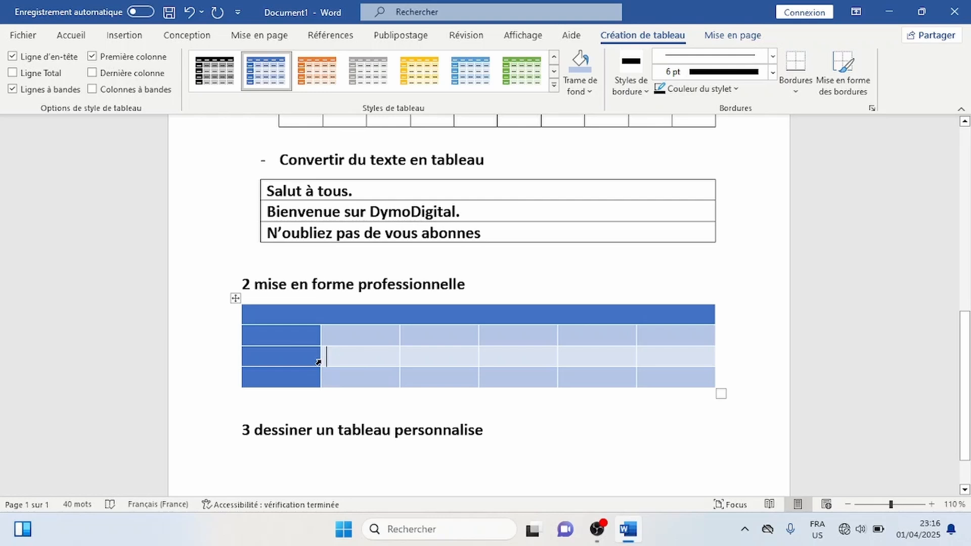
Shade cells in the third row of the section 2 table: second column yellow, fourth column red, last column light gold.
{"action": "left_click", "coordinate": [318, 361]}
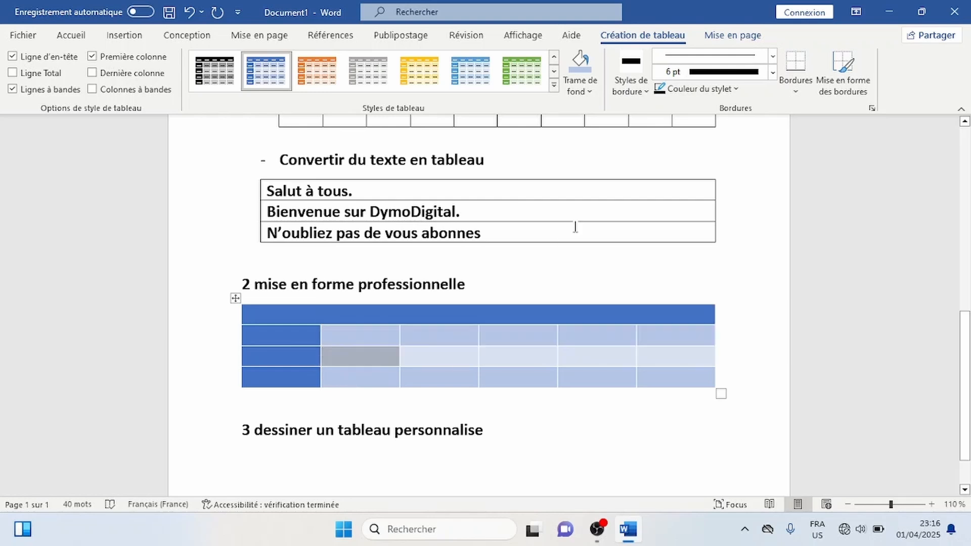
{"action": "left_click", "coordinate": [589, 91]}
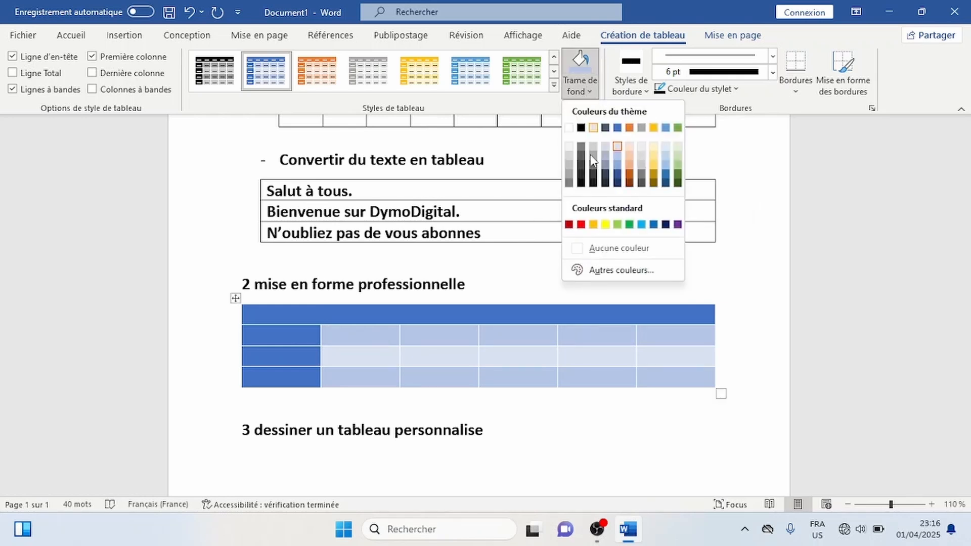
{"action": "left_click", "coordinate": [605, 224]}
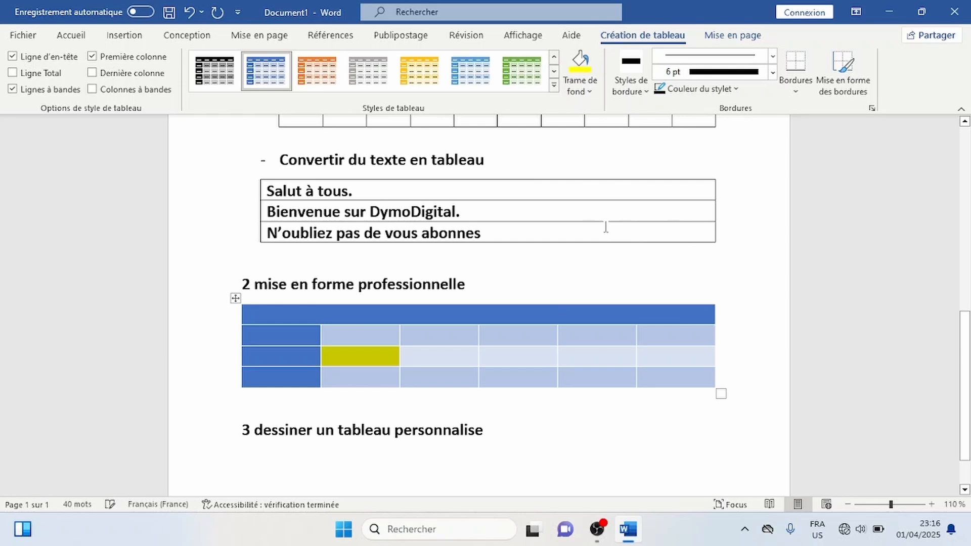
{"action": "left_click", "coordinate": [412, 354]}
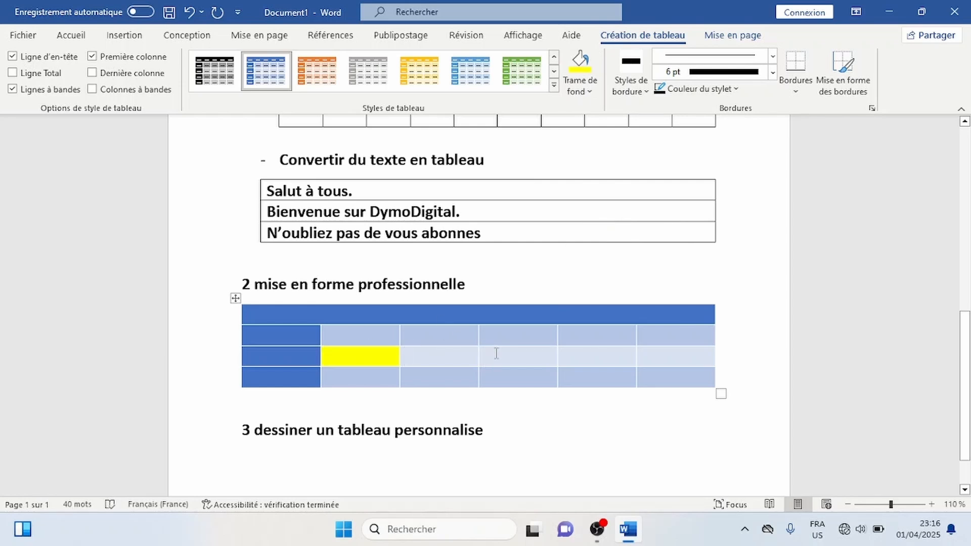
{"action": "left_click", "coordinate": [580, 83]}
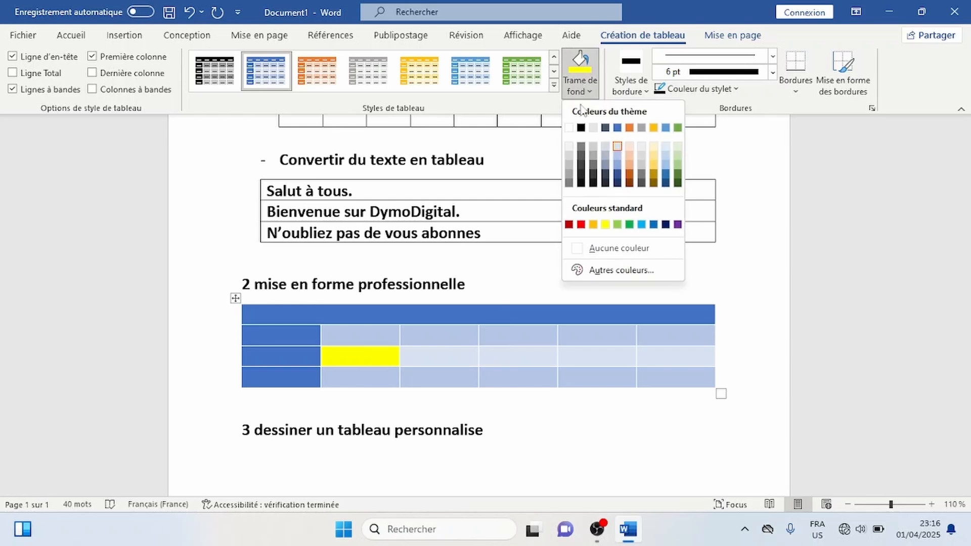
{"action": "left_click", "coordinate": [581, 225]}
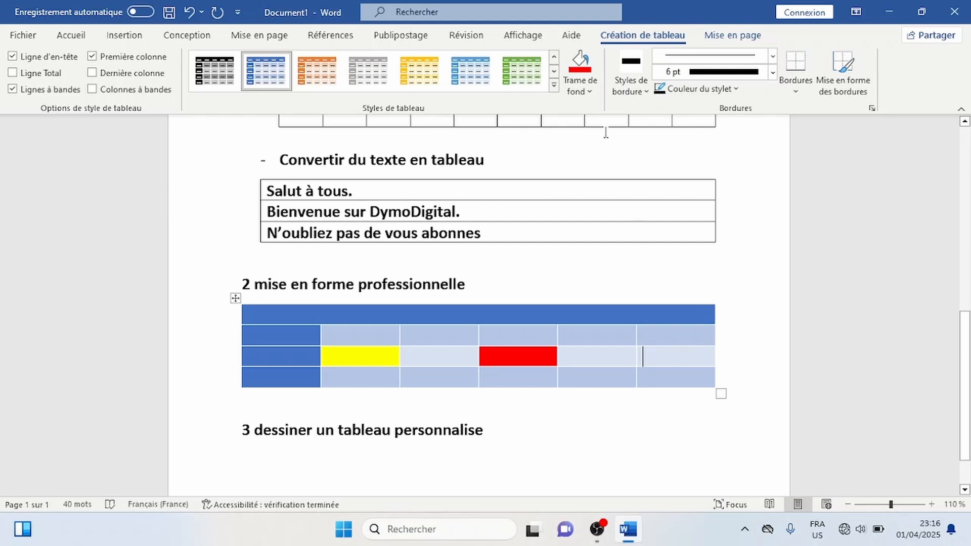
{"action": "left_click", "coordinate": [581, 82]}
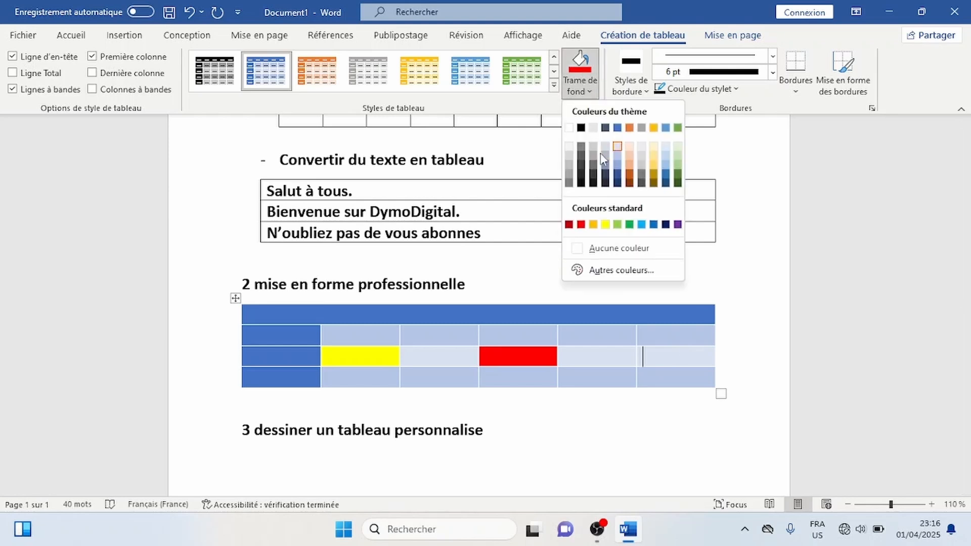
{"action": "left_click", "coordinate": [653, 163]}
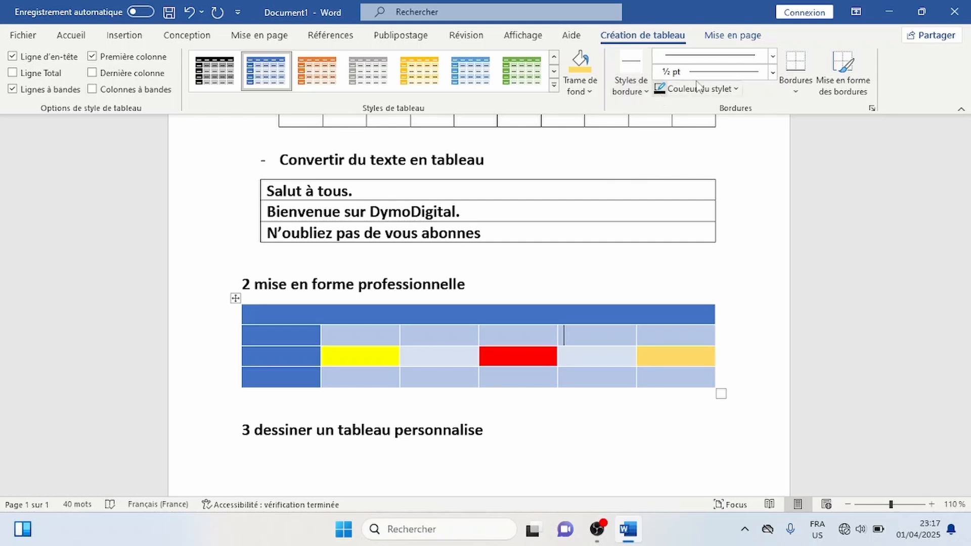
Paint 6 pt vertical borders below the table's header row: black between the fifth and sixth columns, green between the fourth and fifth.
{"action": "left_click", "coordinate": [772, 73]}
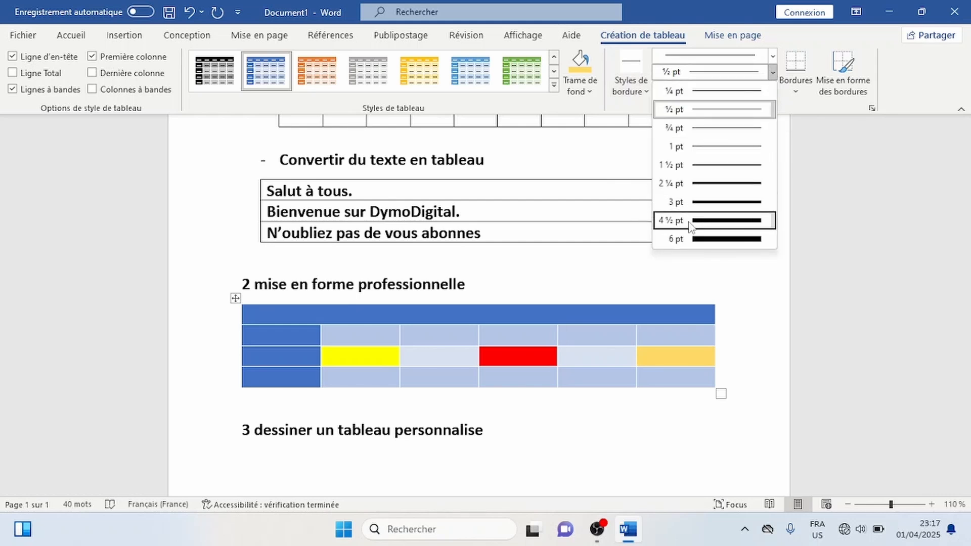
{"action": "left_click", "coordinate": [706, 240]}
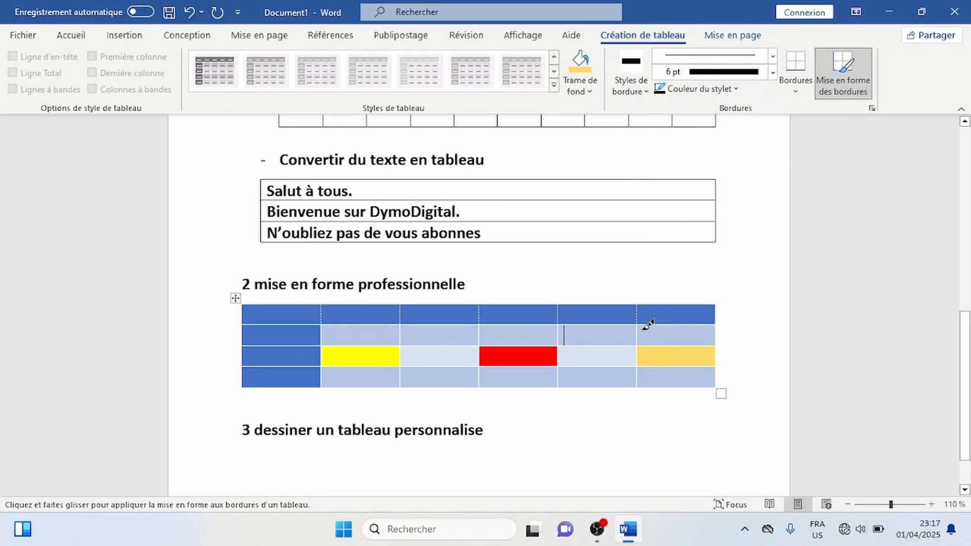
{"action": "left_click_drag", "start_coordinate": [642, 320], "coordinate": [642, 371]}
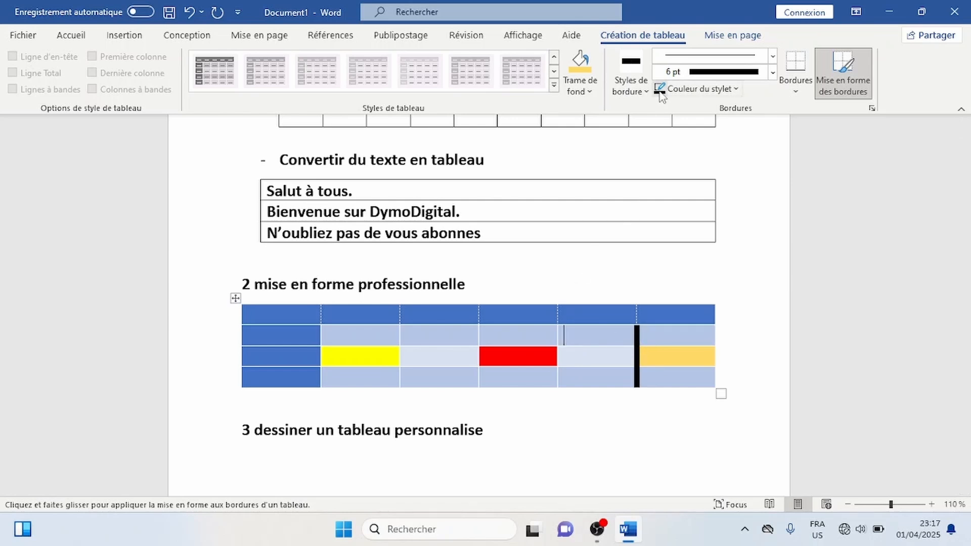
{"action": "left_click", "coordinate": [730, 92]}
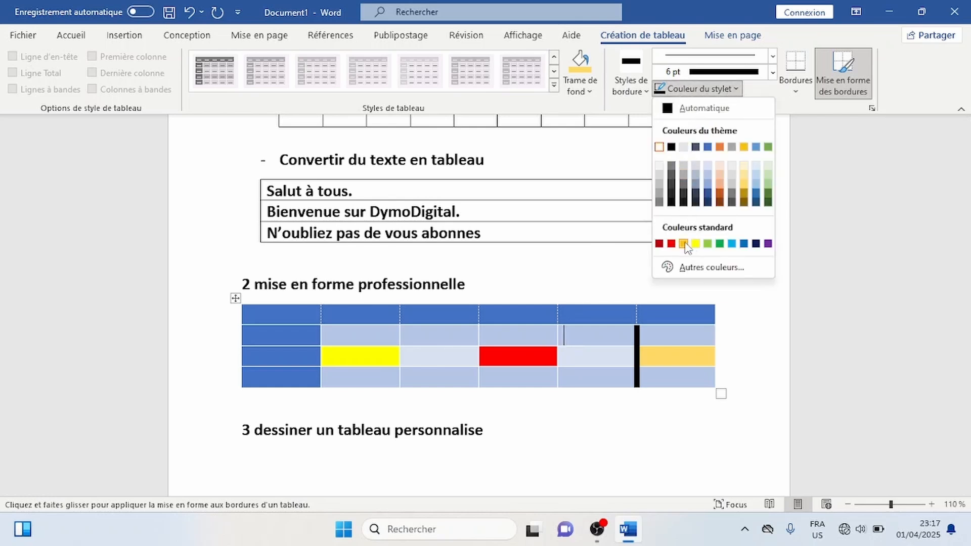
{"action": "left_click", "coordinate": [719, 244]}
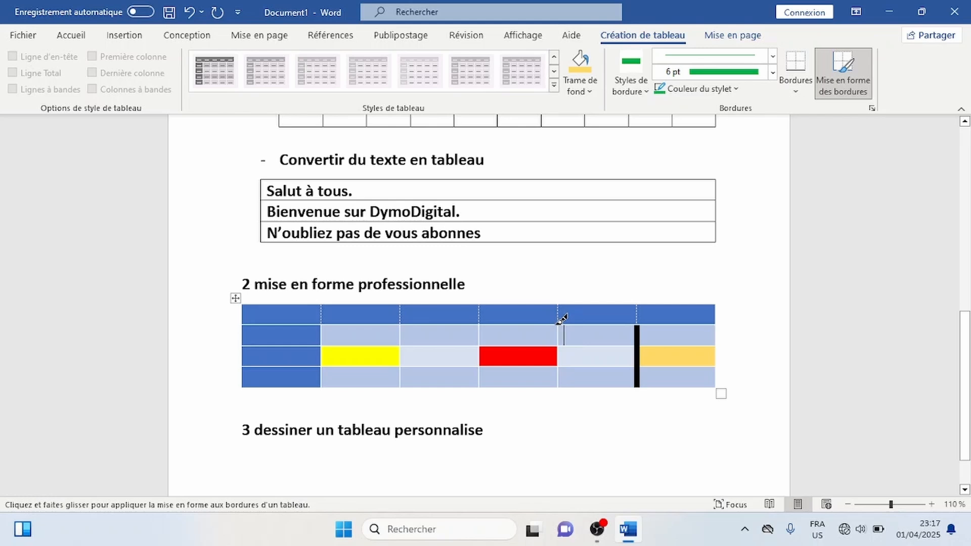
{"action": "left_click_drag", "start_coordinate": [563, 321], "coordinate": [563, 373]}
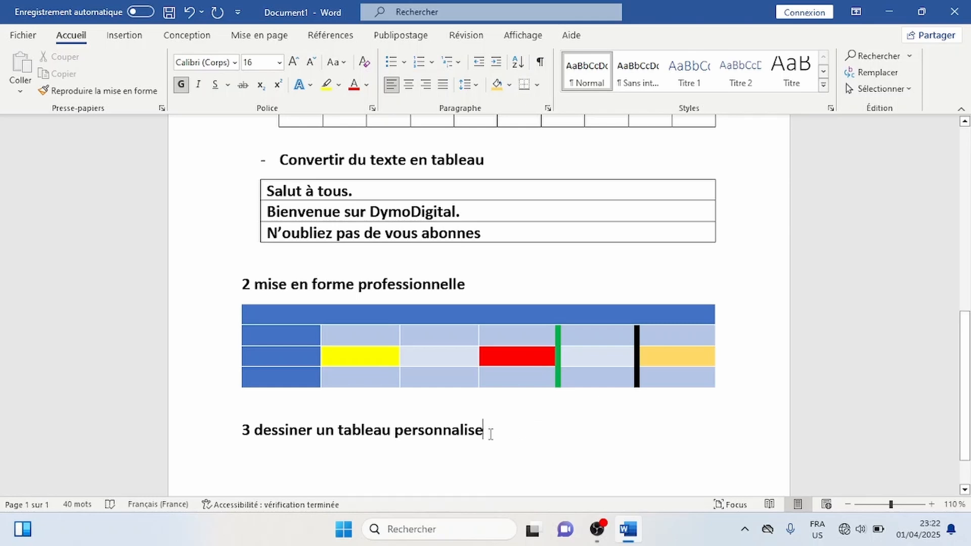
Insert empty lines above the heading "3 dessiner un tableau personnalise" to move it onto the second page.
{"action": "scroll", "coordinate": [414, 394], "scroll_direction": "down", "scroll_amount": 1}
{"action": "left_click", "coordinate": [338, 351]}
{"action": "key", "text": "Return"}
{"action": "key", "text": "Return"}
{"action": "key", "text": "Return"}
{"action": "key", "text": "Return"}
{"action": "key", "text": "Return"}
{"action": "key", "text": "Return"}
{"action": "key", "text": "Return"}
{"action": "key", "text": "Return"}
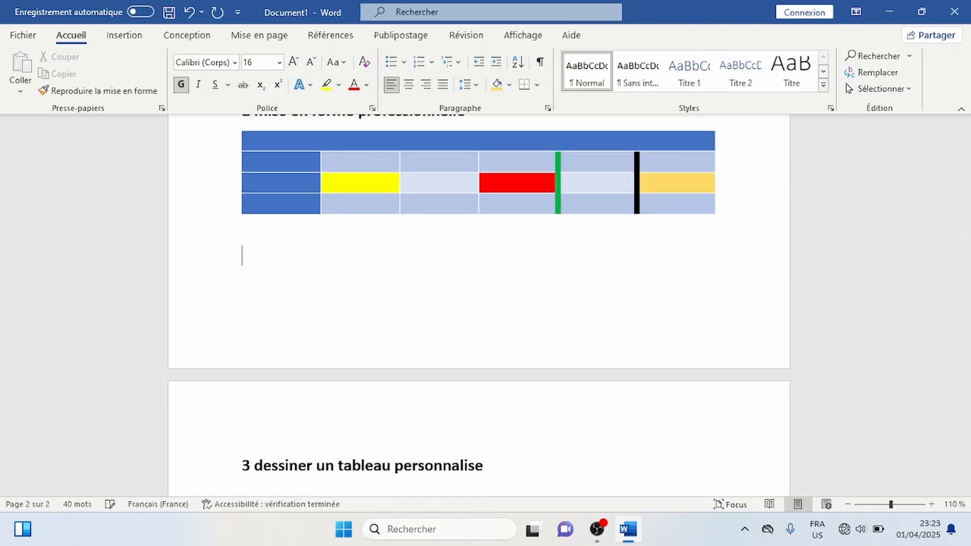
Draw a custom table frame about 17.4 cm wide and 7.7 cm high below the heading "3 dessiner un tableau personnalise".
{"action": "scroll", "coordinate": [454, 426], "scroll_direction": "down", "scroll_amount": 6}
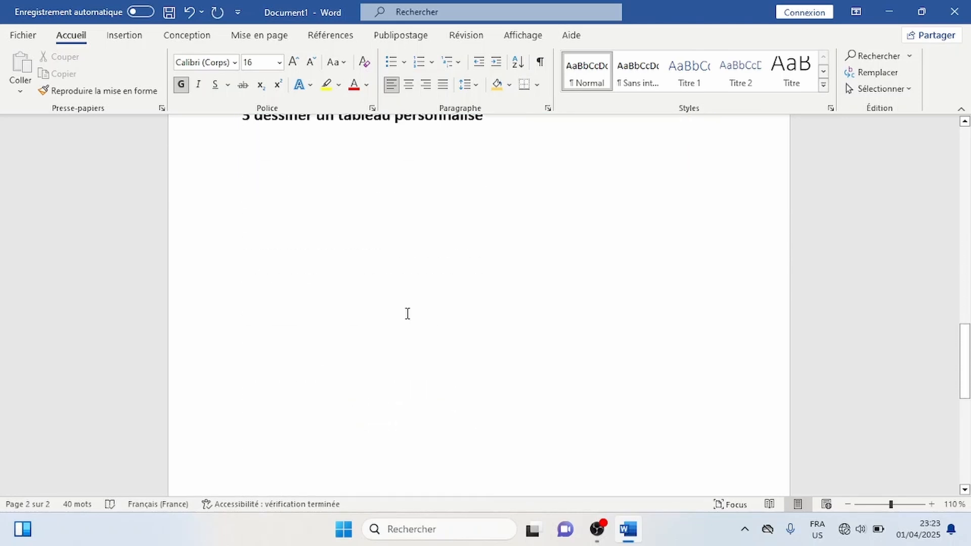
{"action": "scroll", "coordinate": [405, 314], "scroll_direction": "up", "scroll_amount": 2}
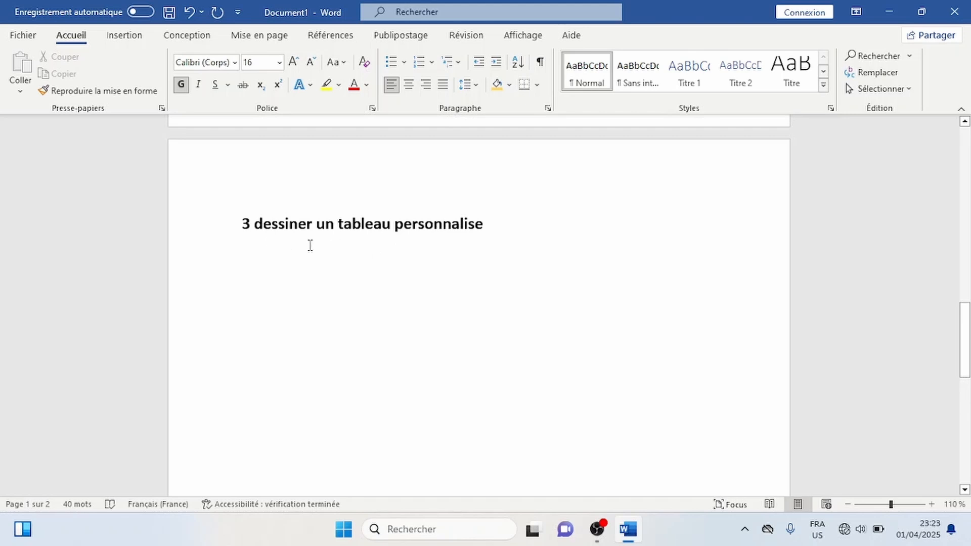
{"action": "left_click", "coordinate": [338, 260]}
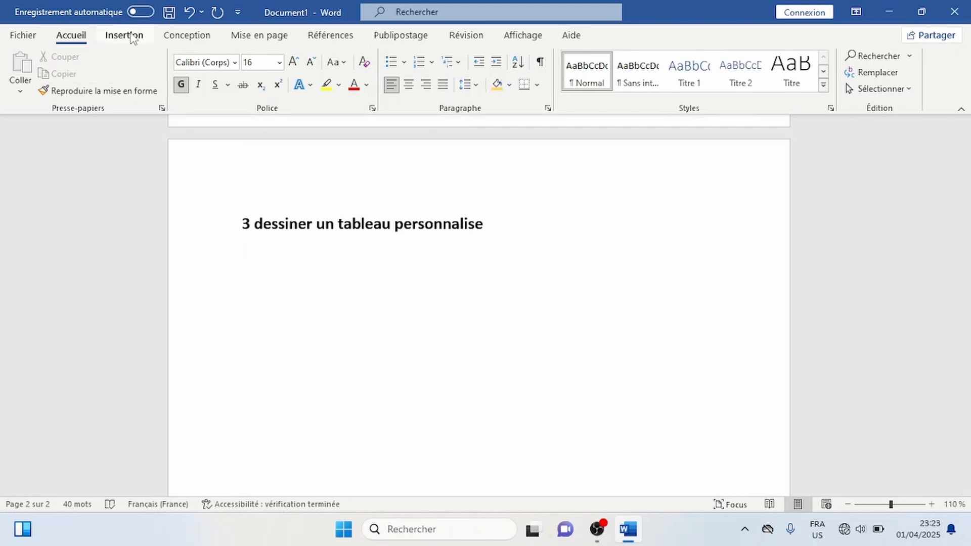
{"action": "left_click", "coordinate": [132, 37]}
{"action": "left_click", "coordinate": [113, 81]}
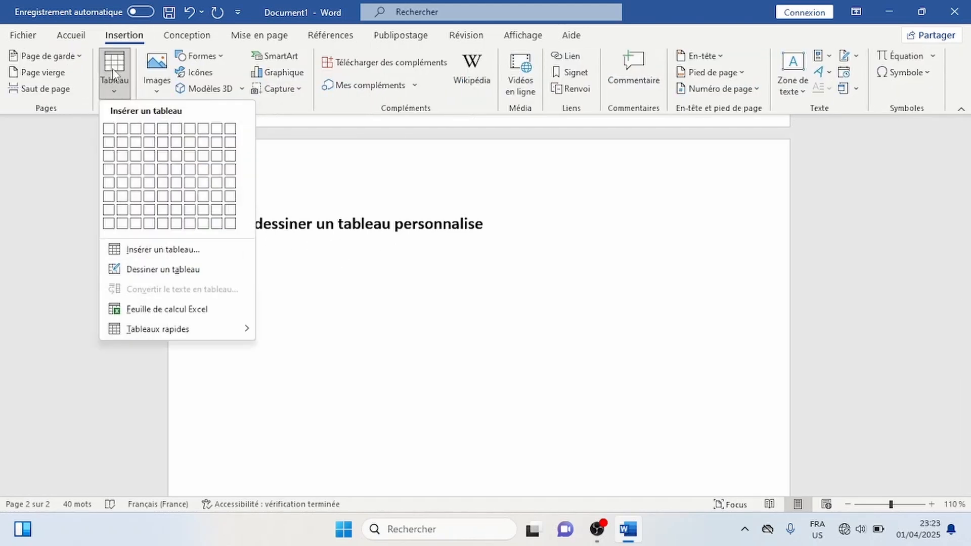
{"action": "left_click", "coordinate": [158, 270]}
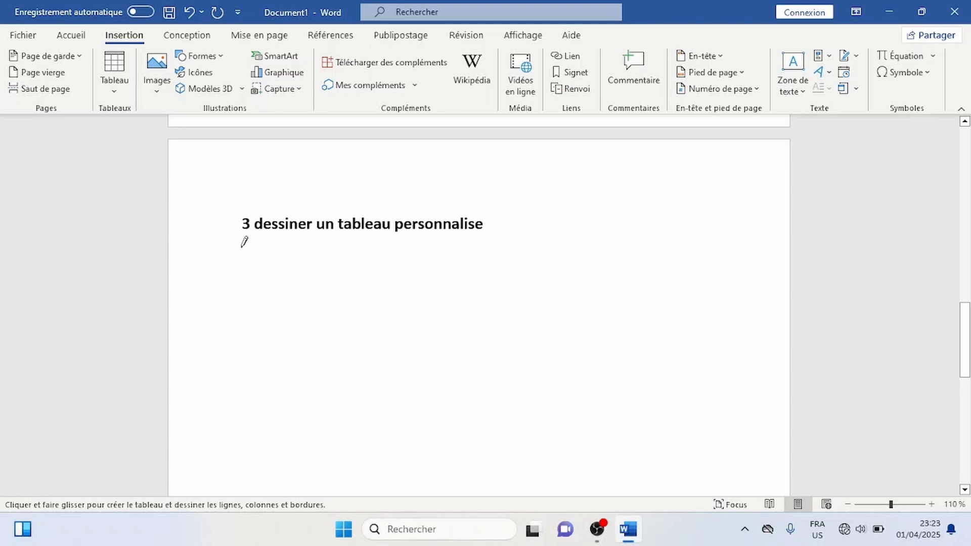
{"action": "mouse_move", "coordinate": [242, 247]}
{"action": "left_mouse_down"}
{"action": "mouse_move", "coordinate": [444, 275]}
{"action": "mouse_move", "coordinate": [617, 331]}
{"action": "mouse_move", "coordinate": [672, 362]}
{"action": "mouse_move", "coordinate": [760, 473]}
{"action": "left_mouse_up"}
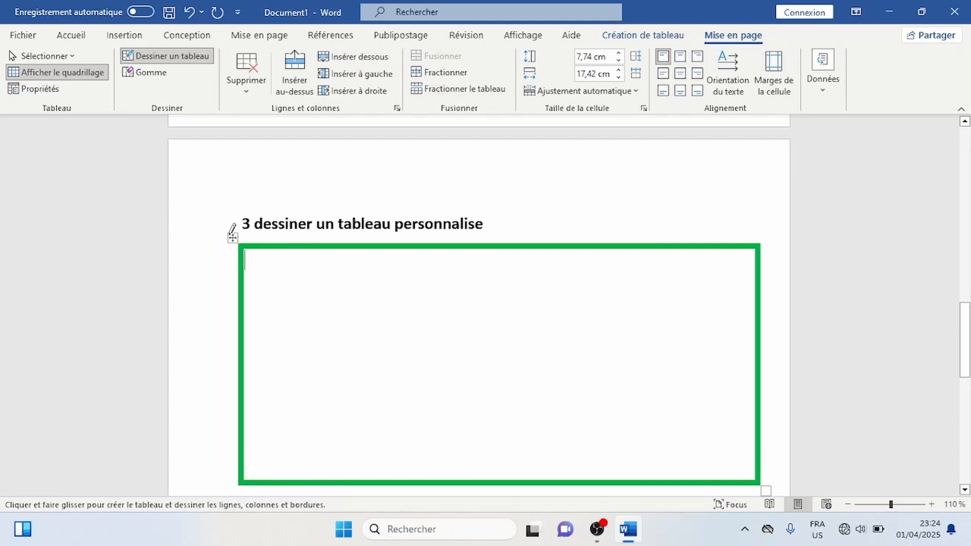
{"action": "key", "text": "Escape"}
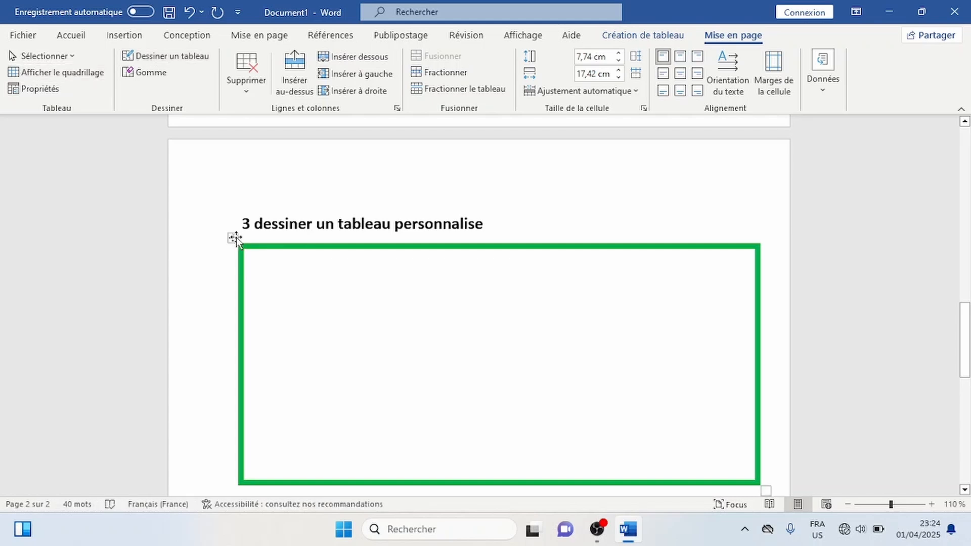
Repaint all four outer borders of the drawn table in the automatic black colour with a 2 ¼ pt line.
{"action": "left_click", "coordinate": [235, 238]}
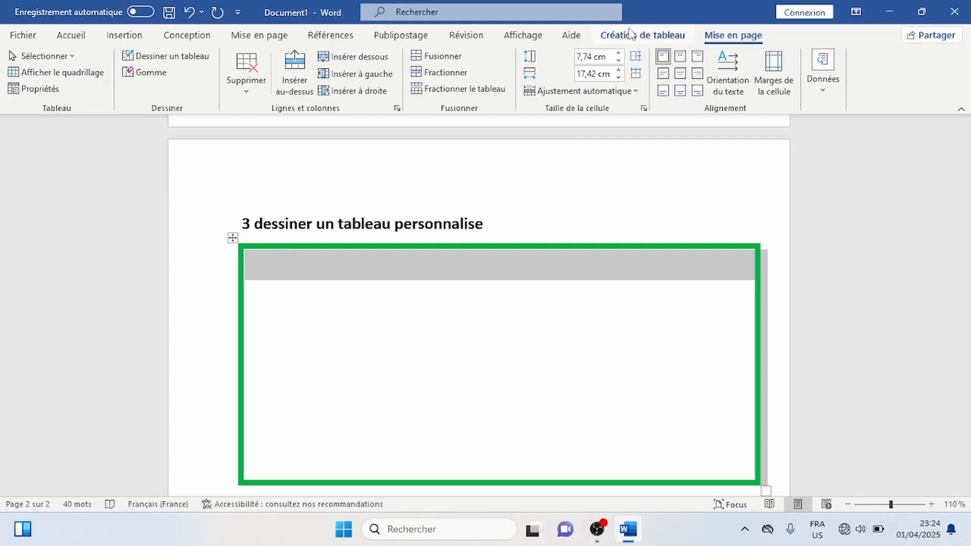
{"action": "left_click", "coordinate": [643, 35]}
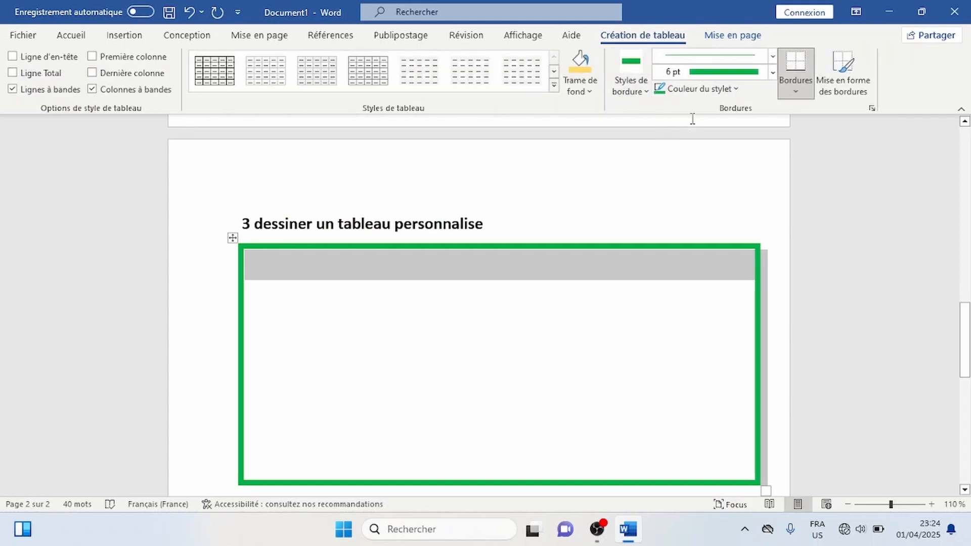
{"action": "left_click", "coordinate": [690, 90]}
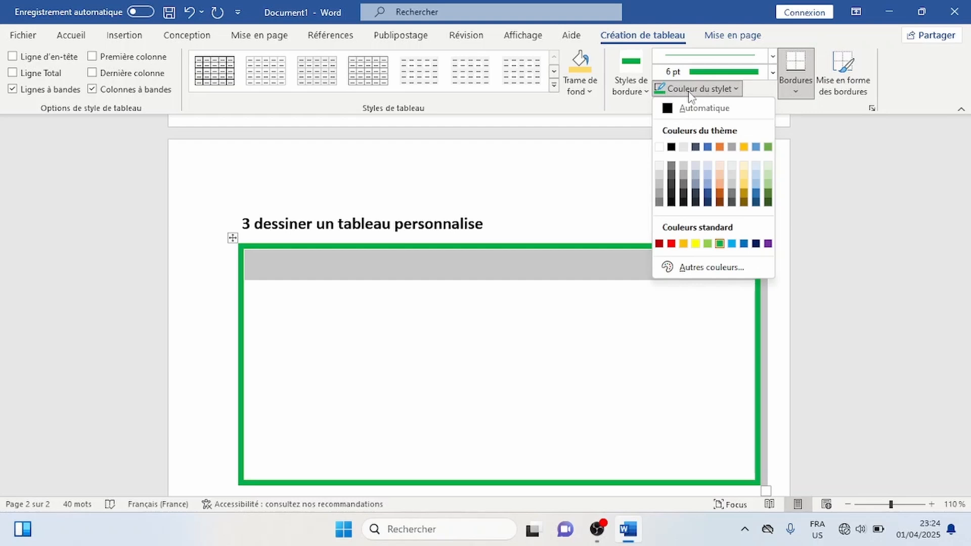
{"action": "left_click", "coordinate": [691, 107]}
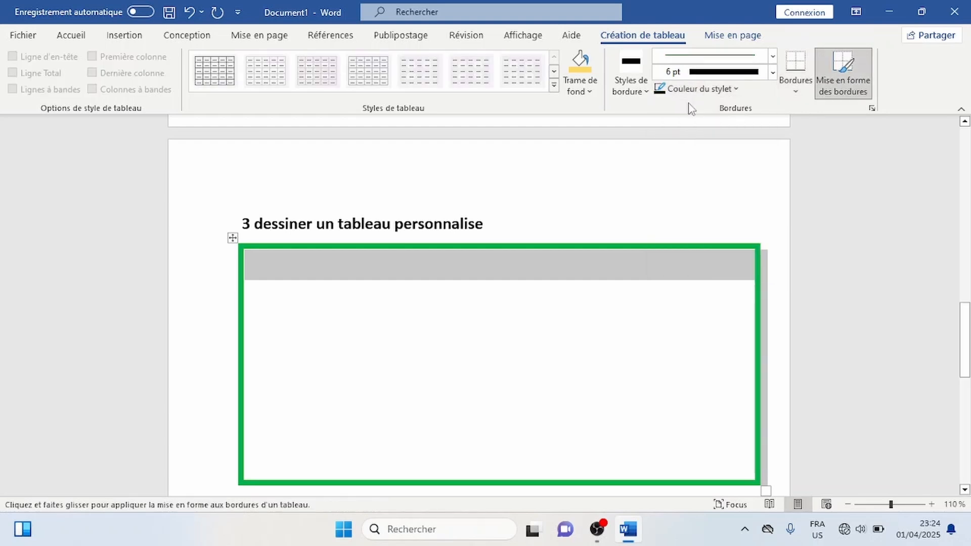
{"action": "left_click", "coordinate": [772, 72]}
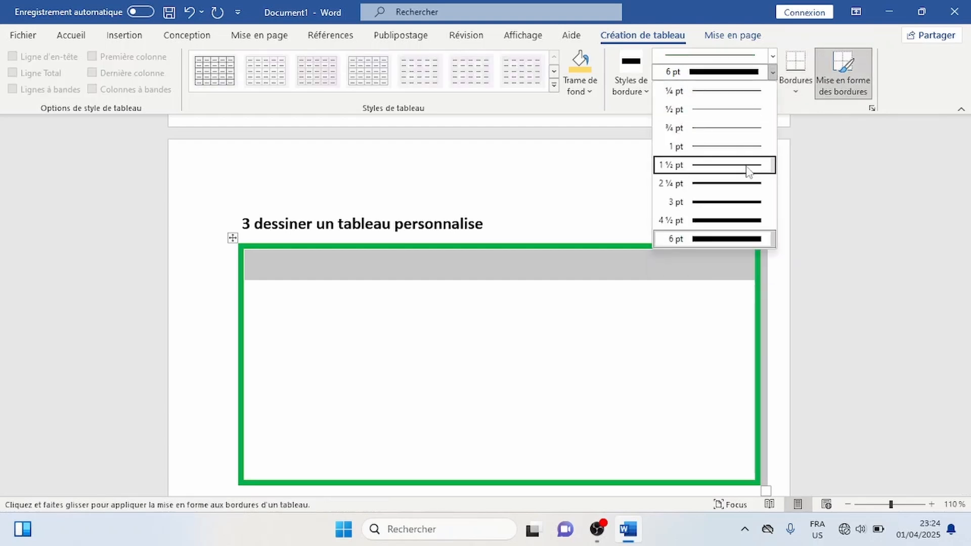
{"action": "left_click", "coordinate": [722, 184]}
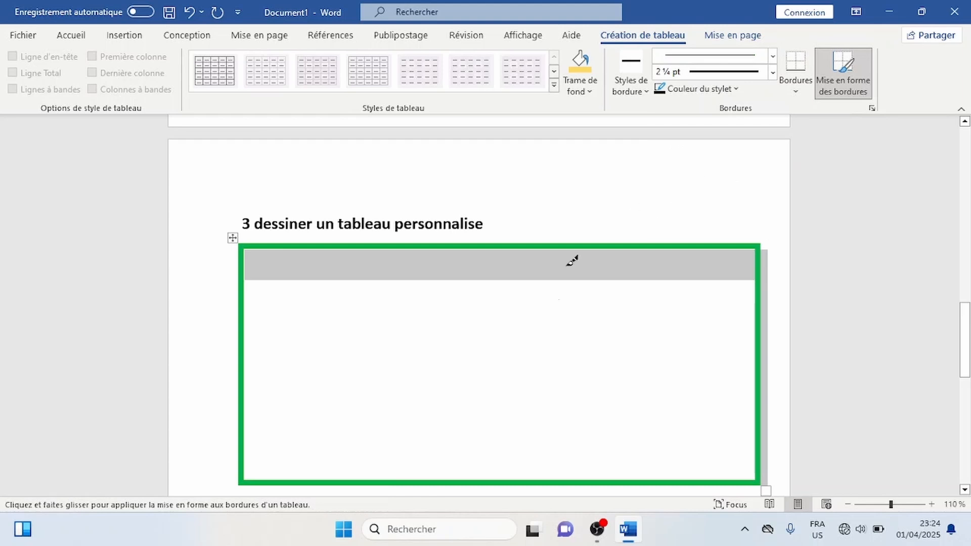
{"action": "left_click", "coordinate": [425, 245]}
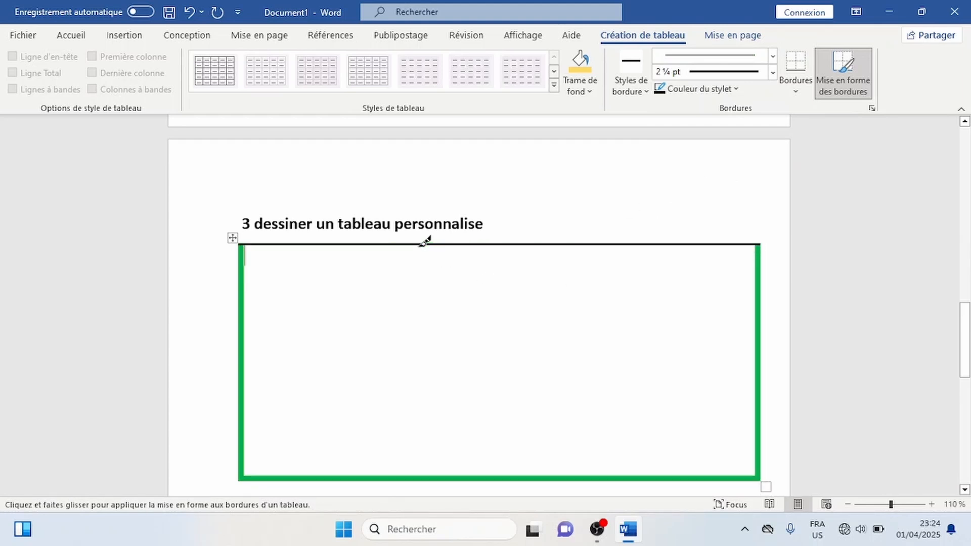
{"action": "left_click", "coordinate": [245, 264]}
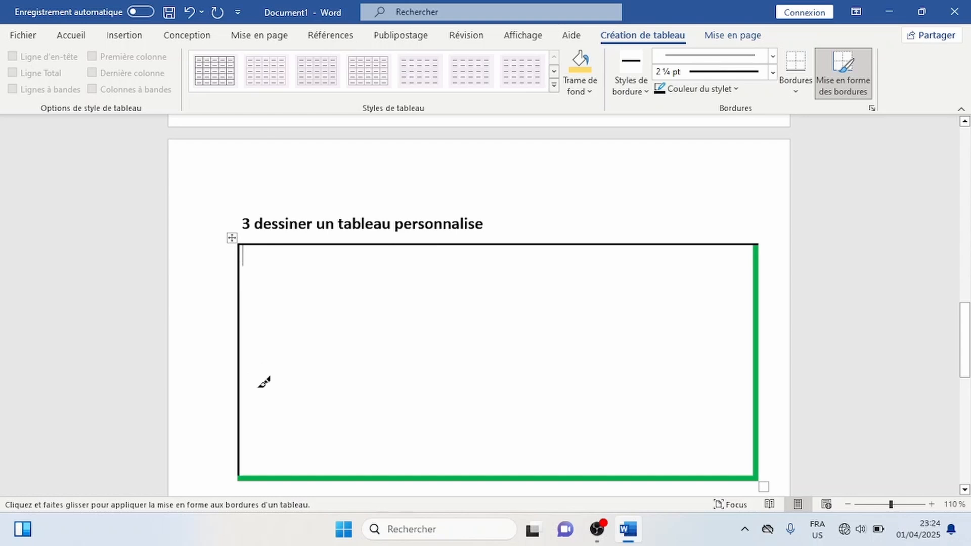
{"action": "left_click", "coordinate": [293, 476]}
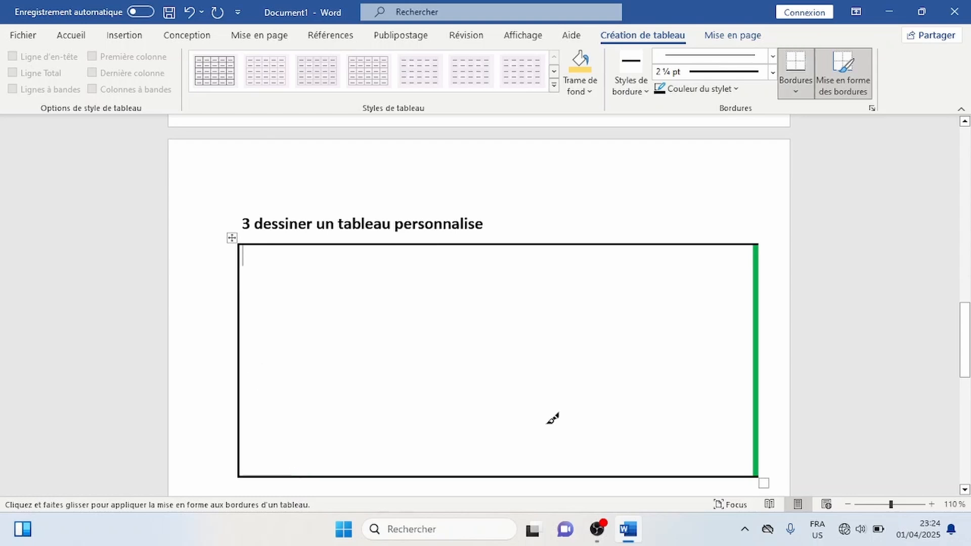
{"action": "left_click", "coordinate": [761, 380]}
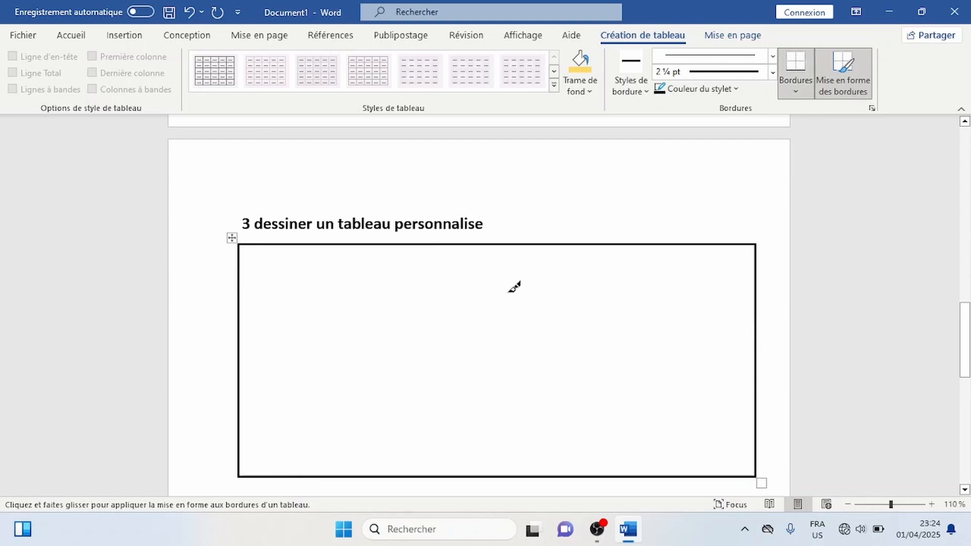
Draw five horizontal lines across the table frame, making the first five rows about 0.72, 1.2, 1.05, 1.44 and 2.35 cm high.
{"action": "left_click", "coordinate": [125, 36]}
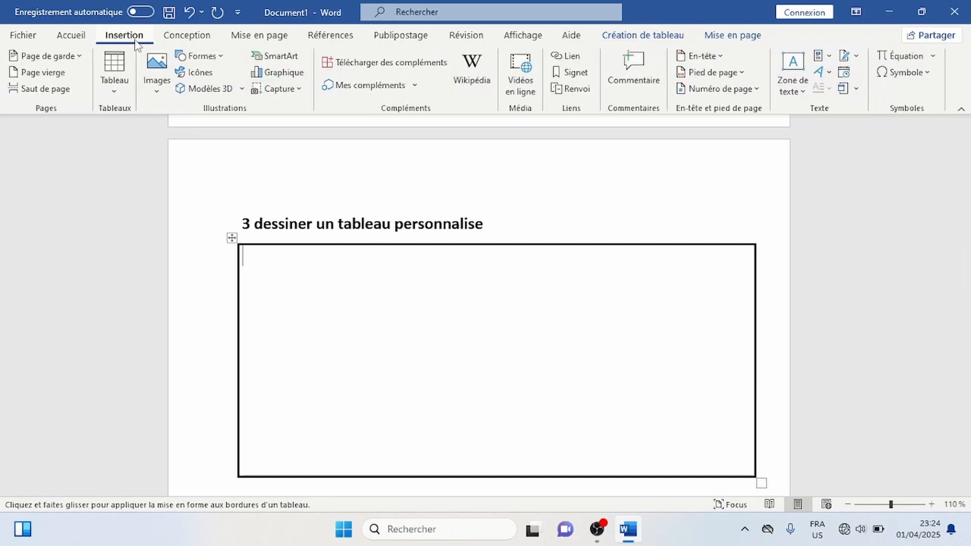
{"action": "left_click", "coordinate": [122, 66]}
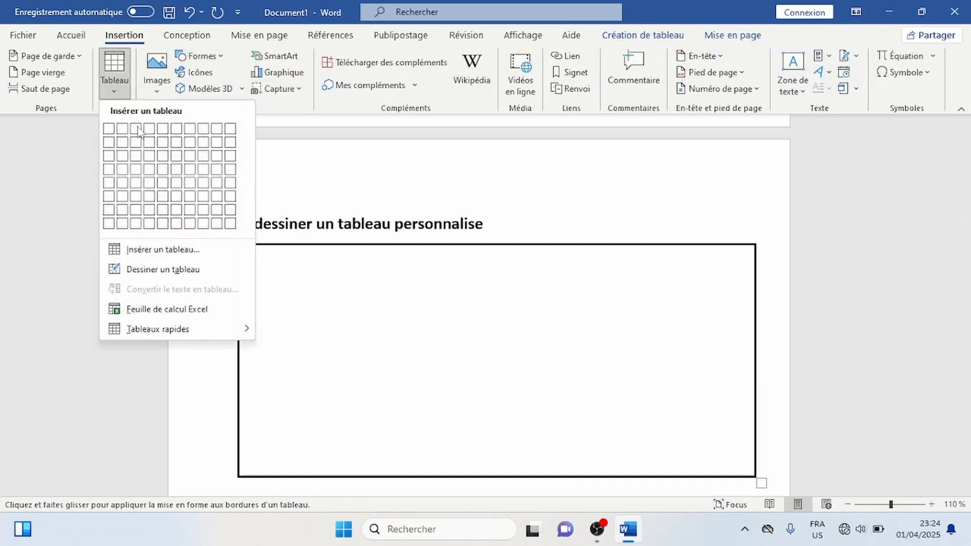
{"action": "left_click", "coordinate": [156, 271]}
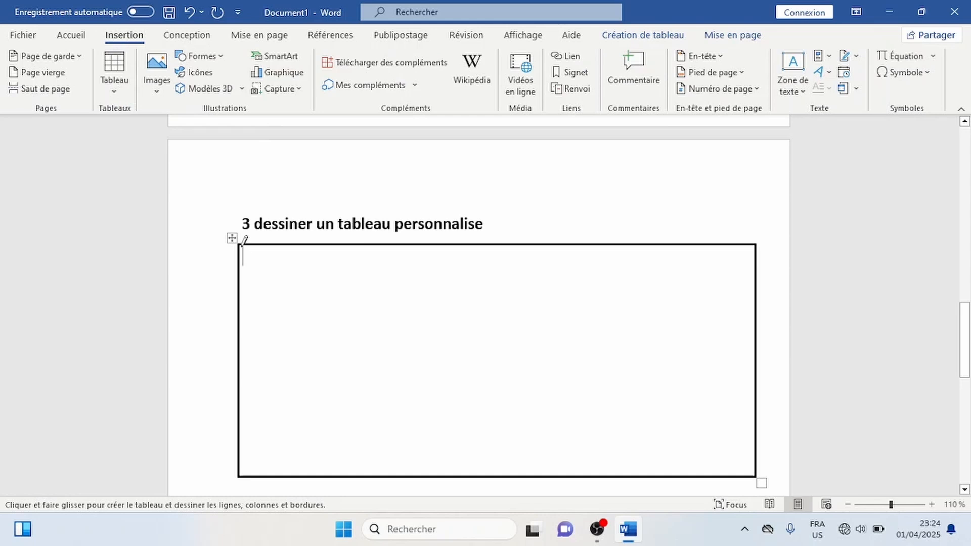
{"action": "left_click_drag", "start_coordinate": [242, 268], "coordinate": [461, 264]}
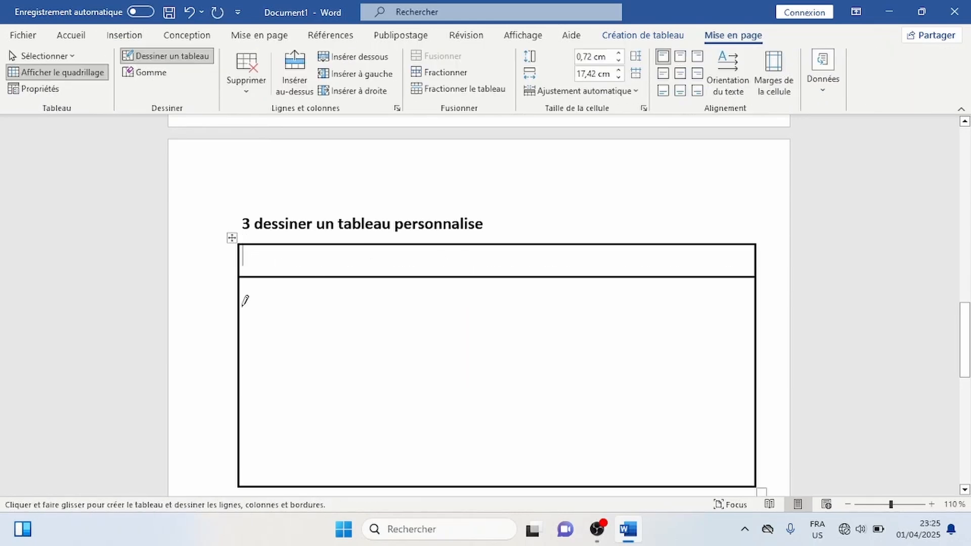
{"action": "left_click_drag", "start_coordinate": [243, 310], "coordinate": [430, 311]}
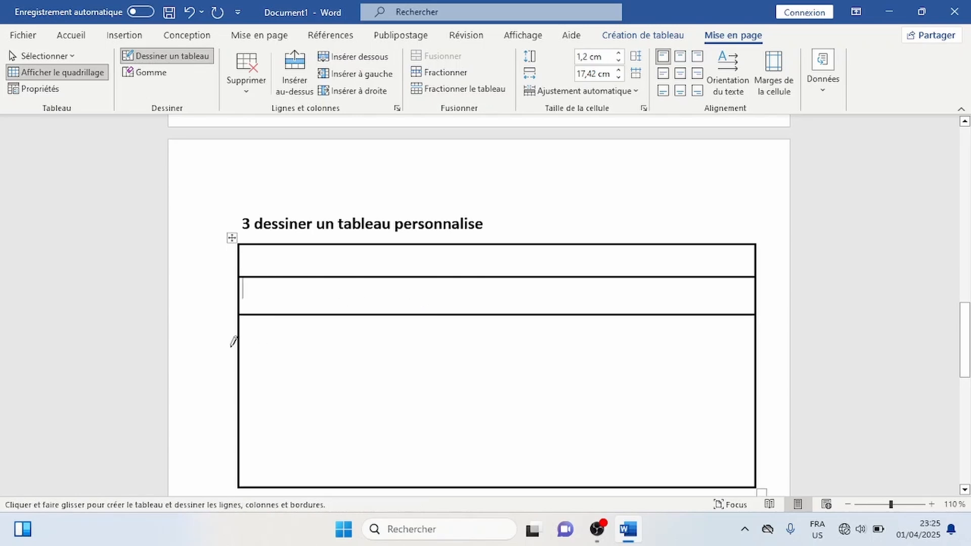
{"action": "left_click_drag", "start_coordinate": [298, 348], "coordinate": [453, 342]}
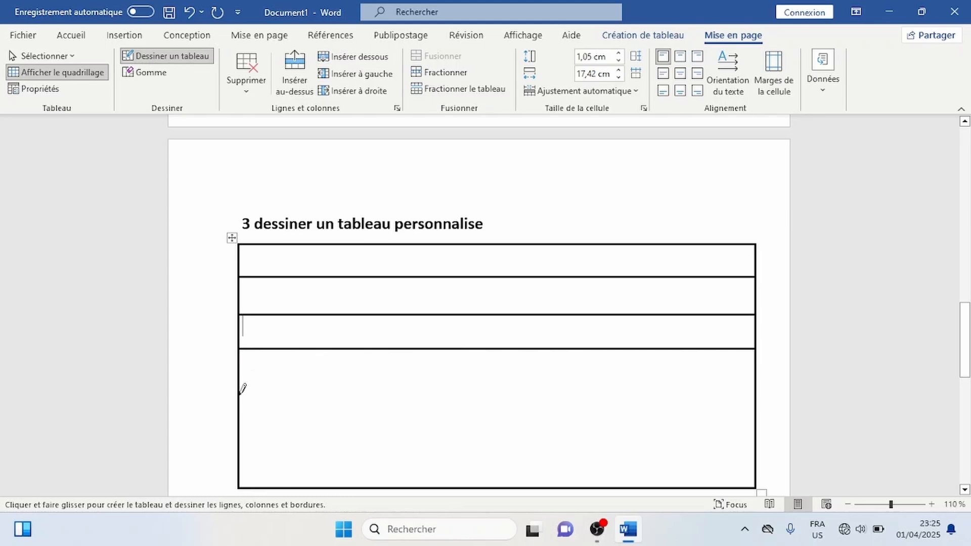
{"action": "left_click_drag", "start_coordinate": [241, 392], "coordinate": [442, 393]}
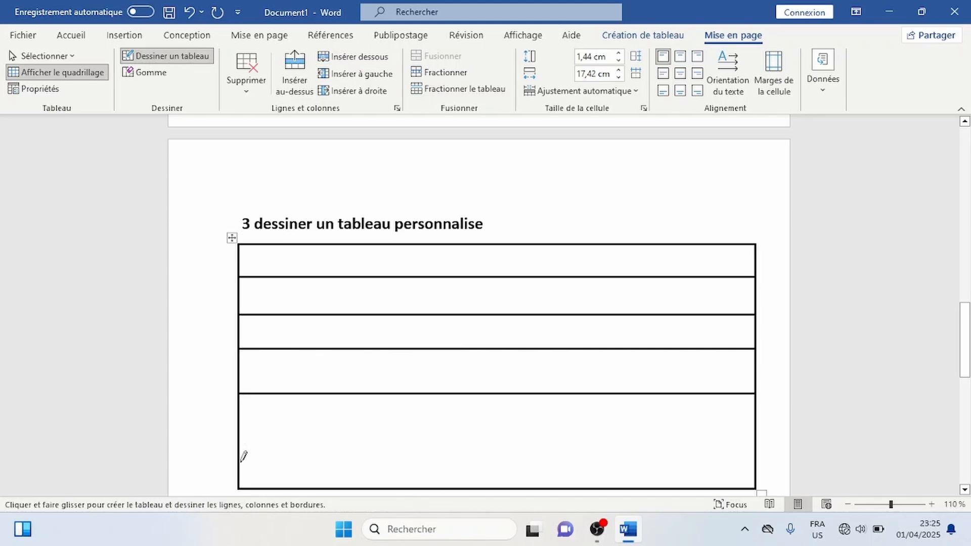
{"action": "left_click_drag", "start_coordinate": [253, 462], "coordinate": [484, 459]}
Draw three full-height vertical lines through the table, making the first three columns about 3.88, 4.1 and 4.6 cm wide.
{"action": "scroll", "coordinate": [456, 399], "scroll_direction": "down", "scroll_amount": 2}
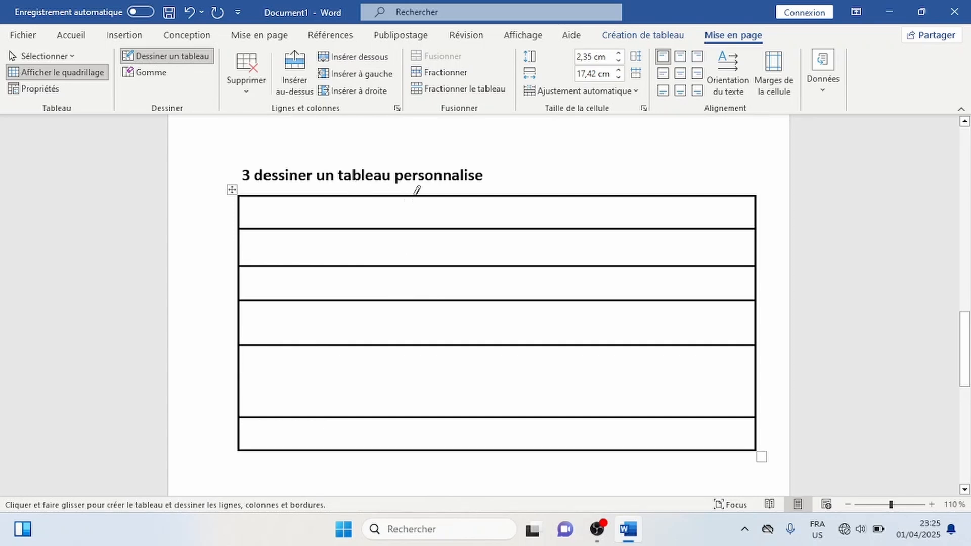
{"action": "left_click_drag", "start_coordinate": [357, 191], "coordinate": [344, 430]}
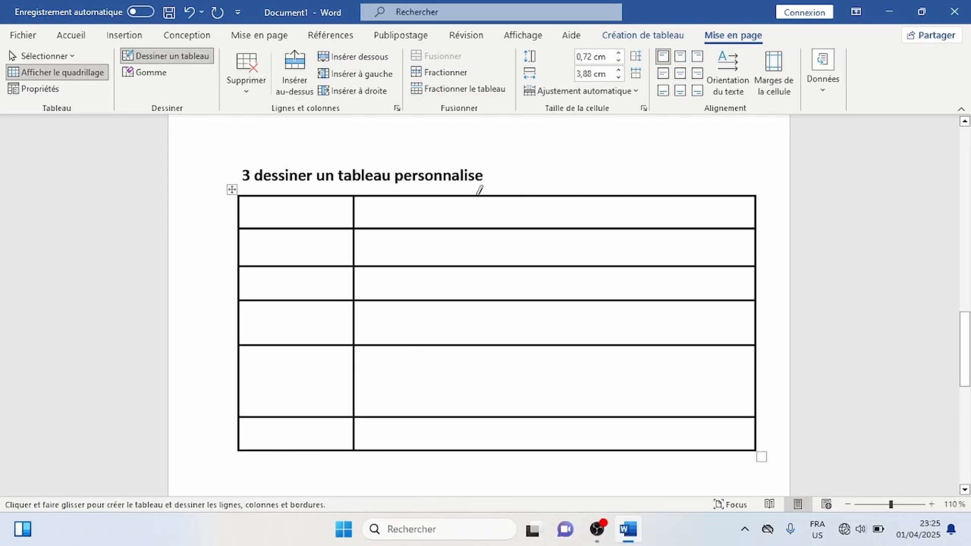
{"action": "left_click_drag", "start_coordinate": [478, 191], "coordinate": [463, 419]}
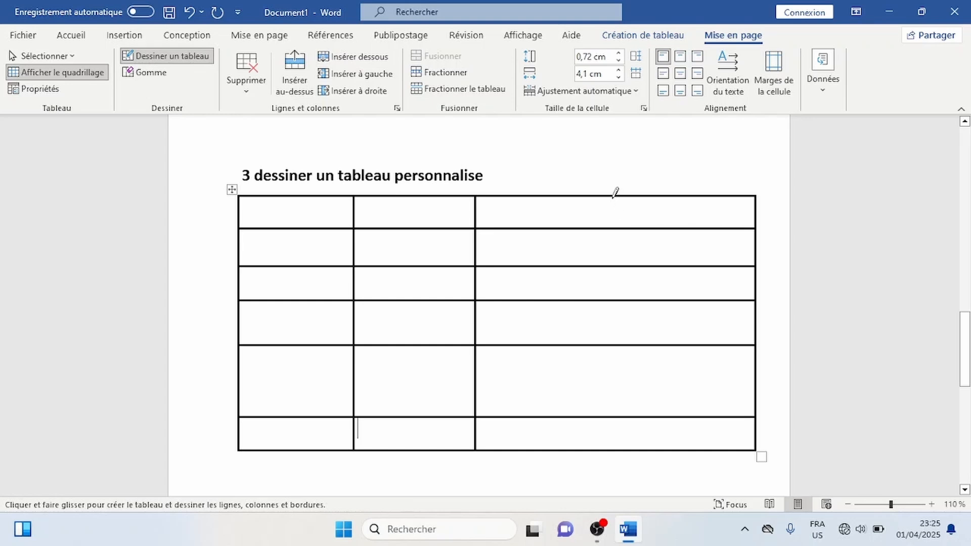
{"action": "left_click_drag", "start_coordinate": [615, 190], "coordinate": [612, 425]}
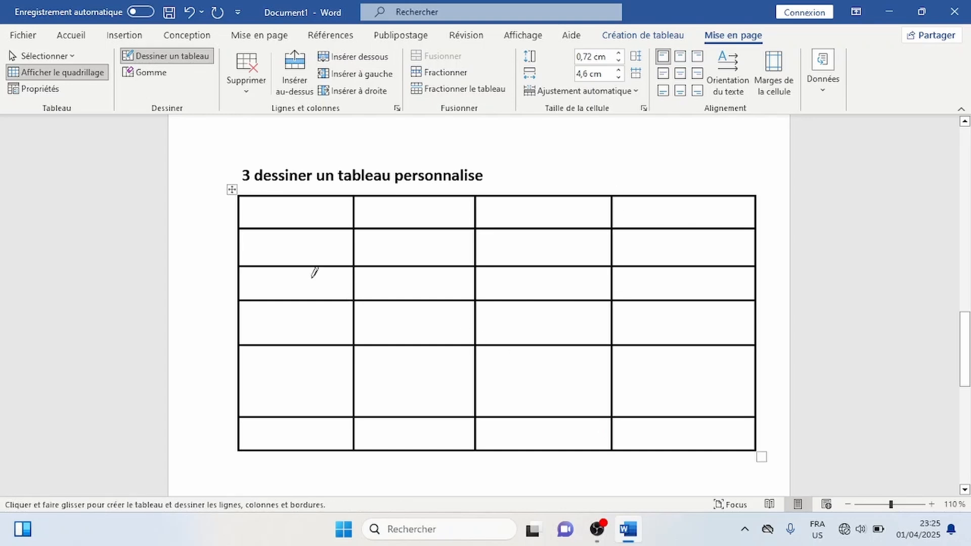
Draw falling diagonals in row 1 column 1 and row 4 column 3, and rising diagonals in row 5 column 2 and row 1 column 4.
{"action": "mouse_move", "coordinate": [240, 197]}
{"action": "left_mouse_down"}
{"action": "mouse_move", "coordinate": [278, 211]}
{"action": "mouse_move", "coordinate": [353, 211]}
{"action": "left_mouse_up"}
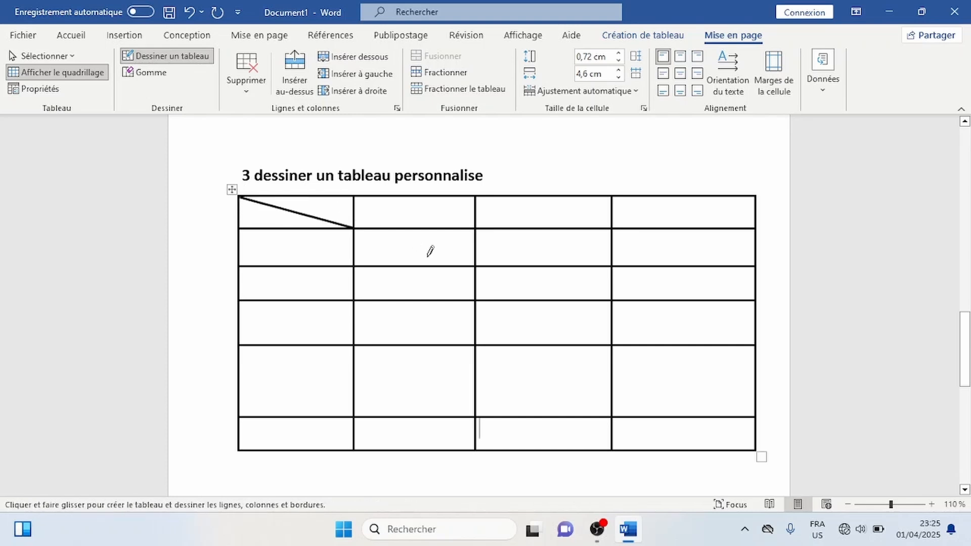
{"action": "left_click_drag", "start_coordinate": [477, 301], "coordinate": [610, 343]}
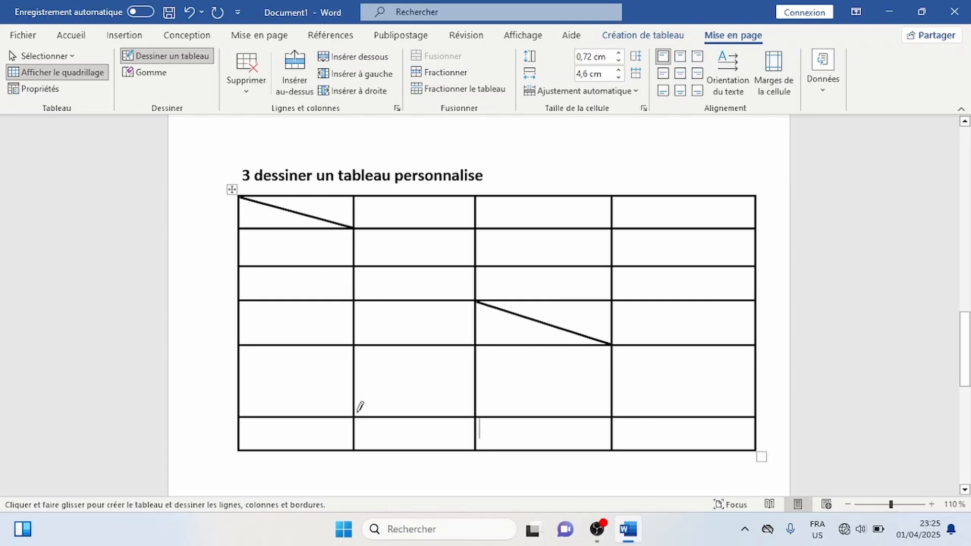
{"action": "left_click_drag", "start_coordinate": [355, 413], "coordinate": [468, 343]}
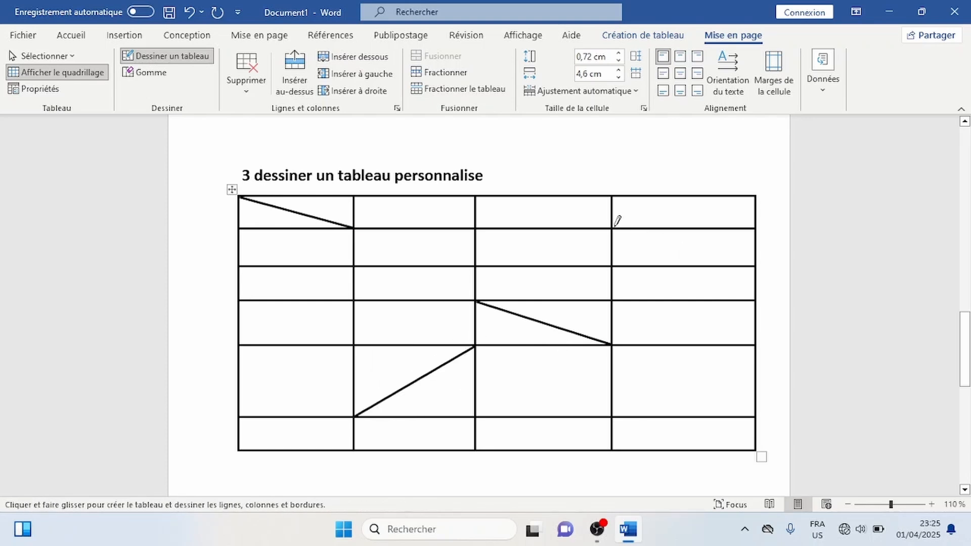
{"action": "left_click_drag", "start_coordinate": [612, 227], "coordinate": [752, 191]}
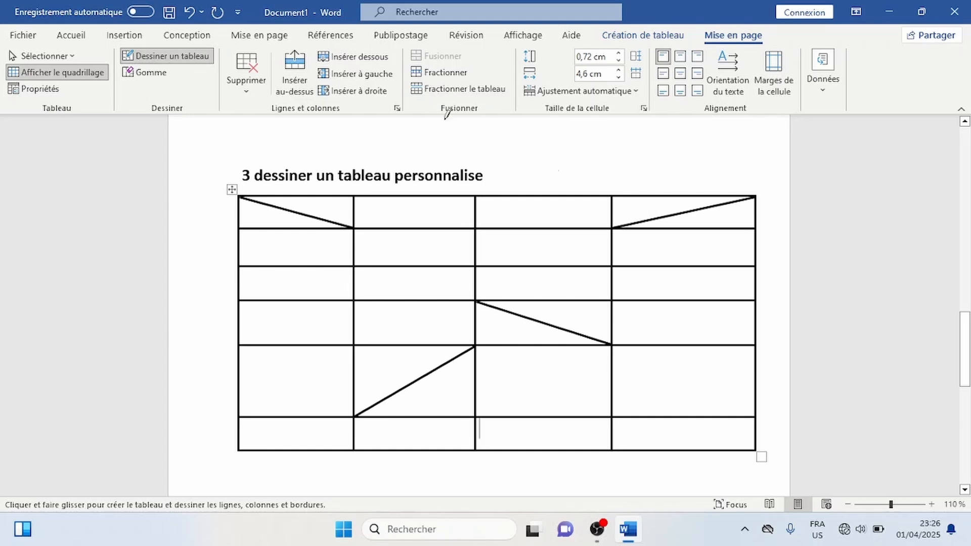
Erase the diagonal line from the last cell of the drawn table's first row.
{"action": "left_click", "coordinate": [151, 77]}
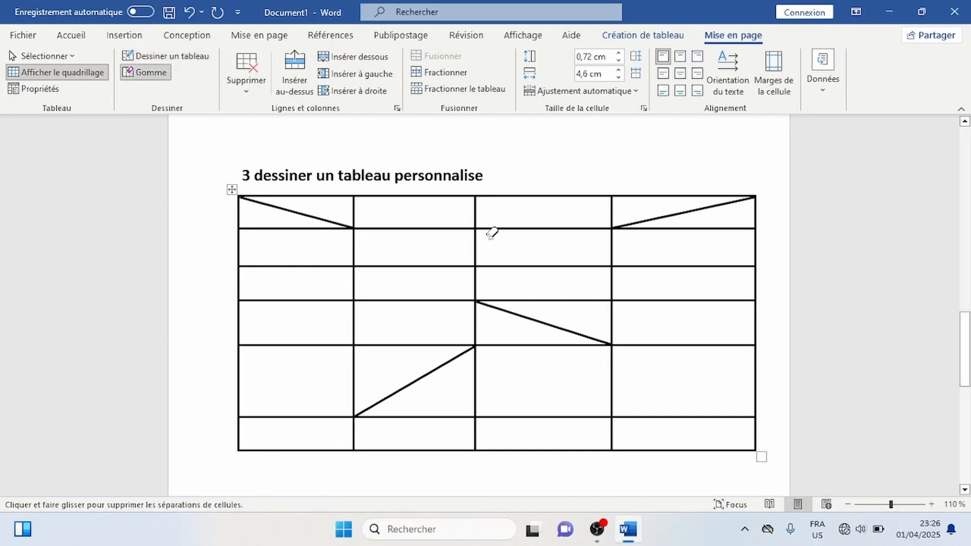
{"action": "left_click", "coordinate": [642, 218]}
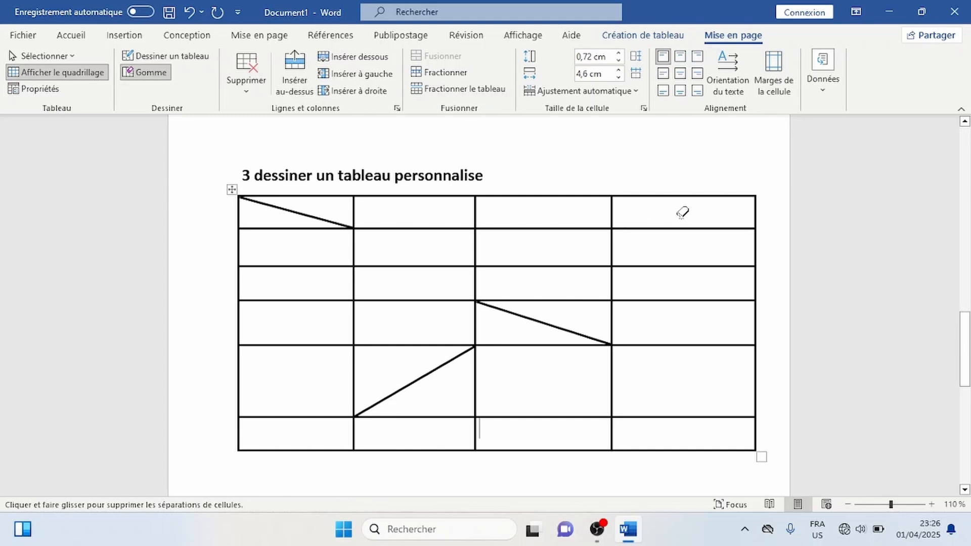